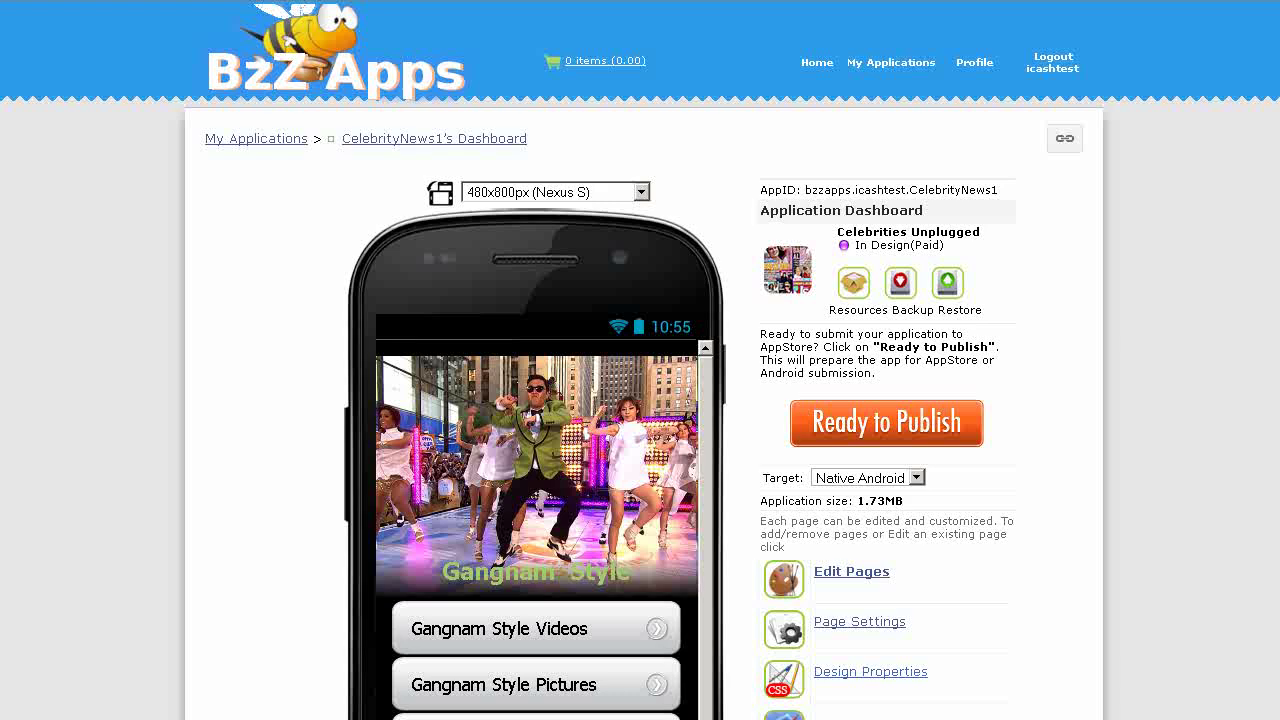
# Duplicate the CelebrityNews1 application as GangnamStyleFun with Native Android as the target.
pyautogui.scroll(-5, 1115, 570)
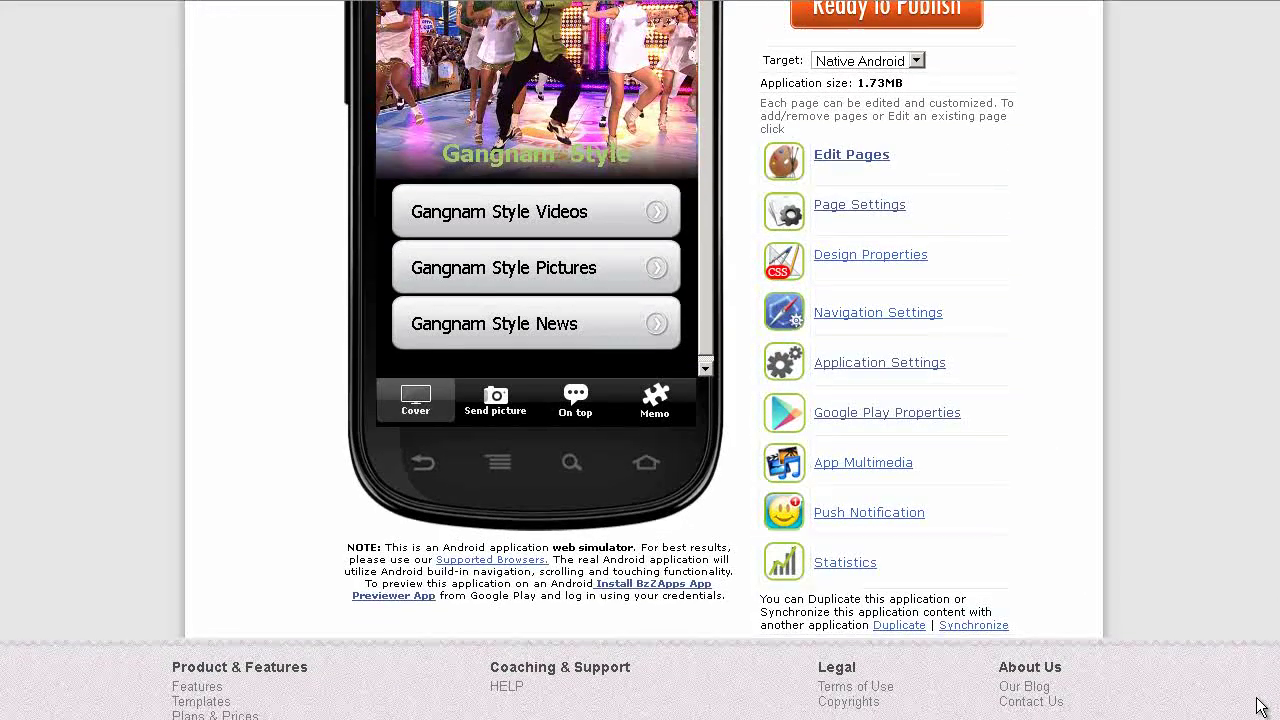
pyautogui.click(899, 626)
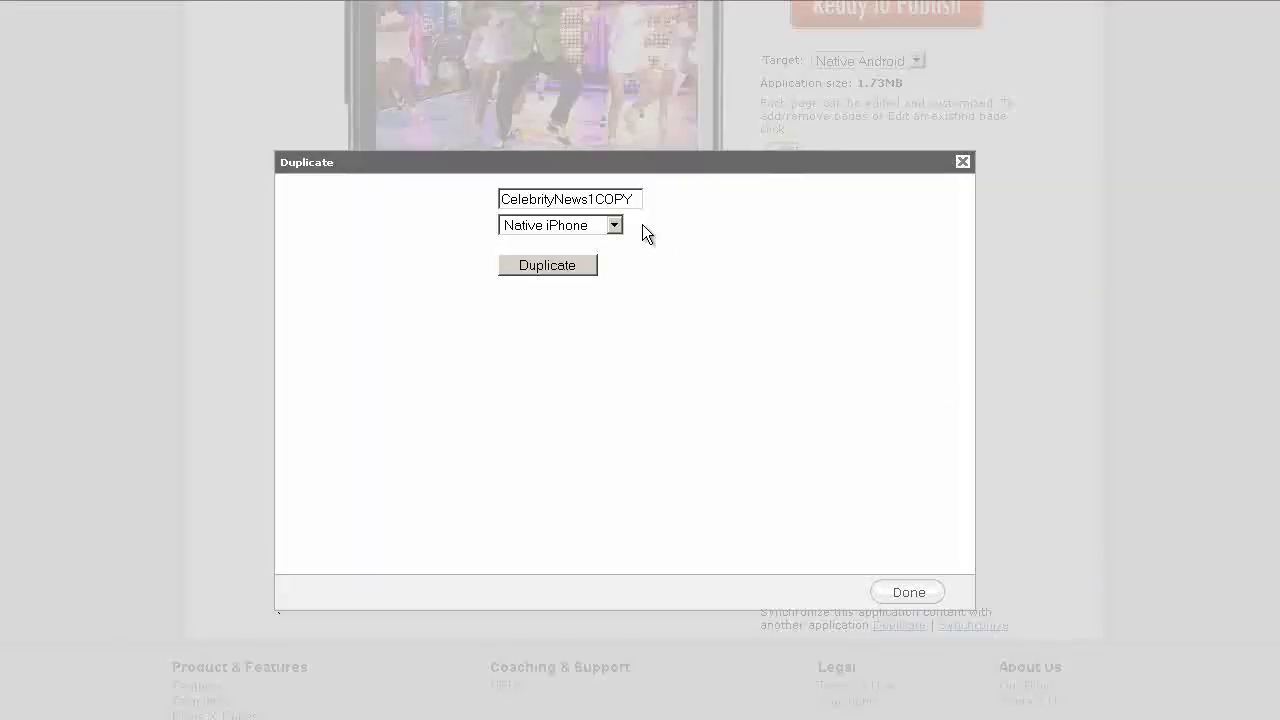
pyautogui.moveTo(632, 199); pyautogui.dragTo(497, 199)
pyautogui.write('GangnamStyleFun')
pyautogui.click(606, 221)
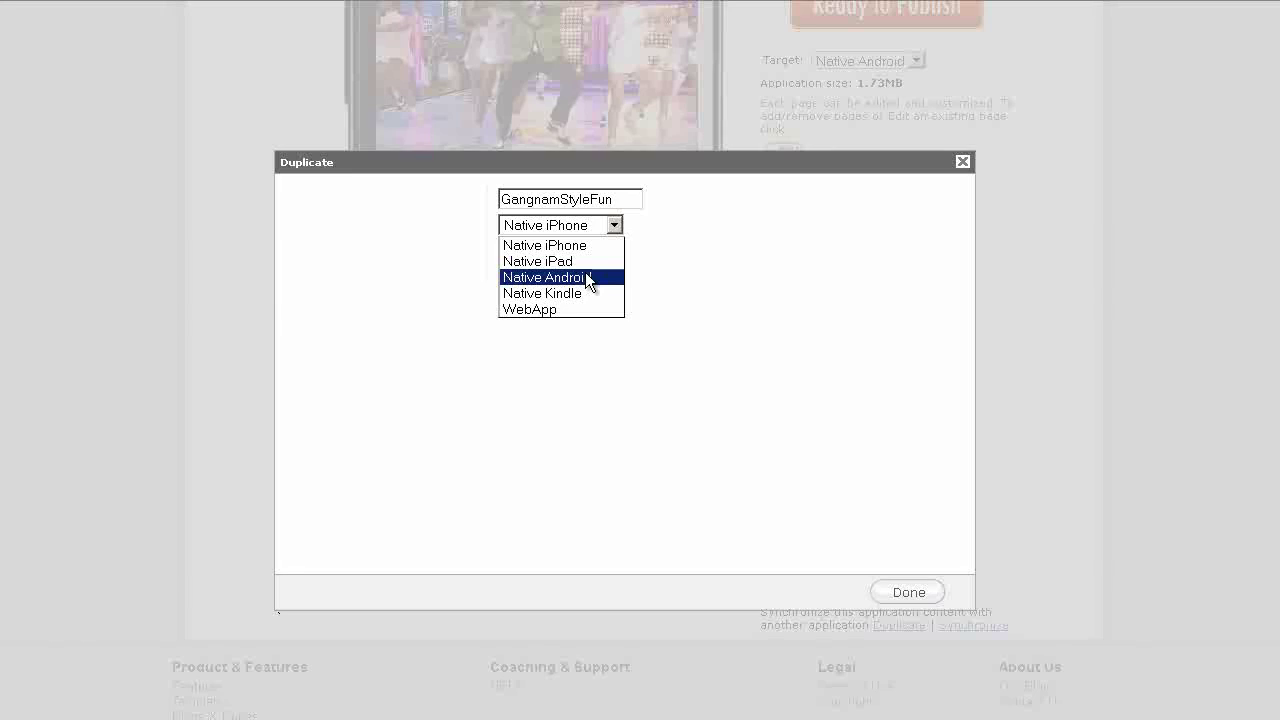
pyautogui.click(585, 272)
pyautogui.click(566, 263)
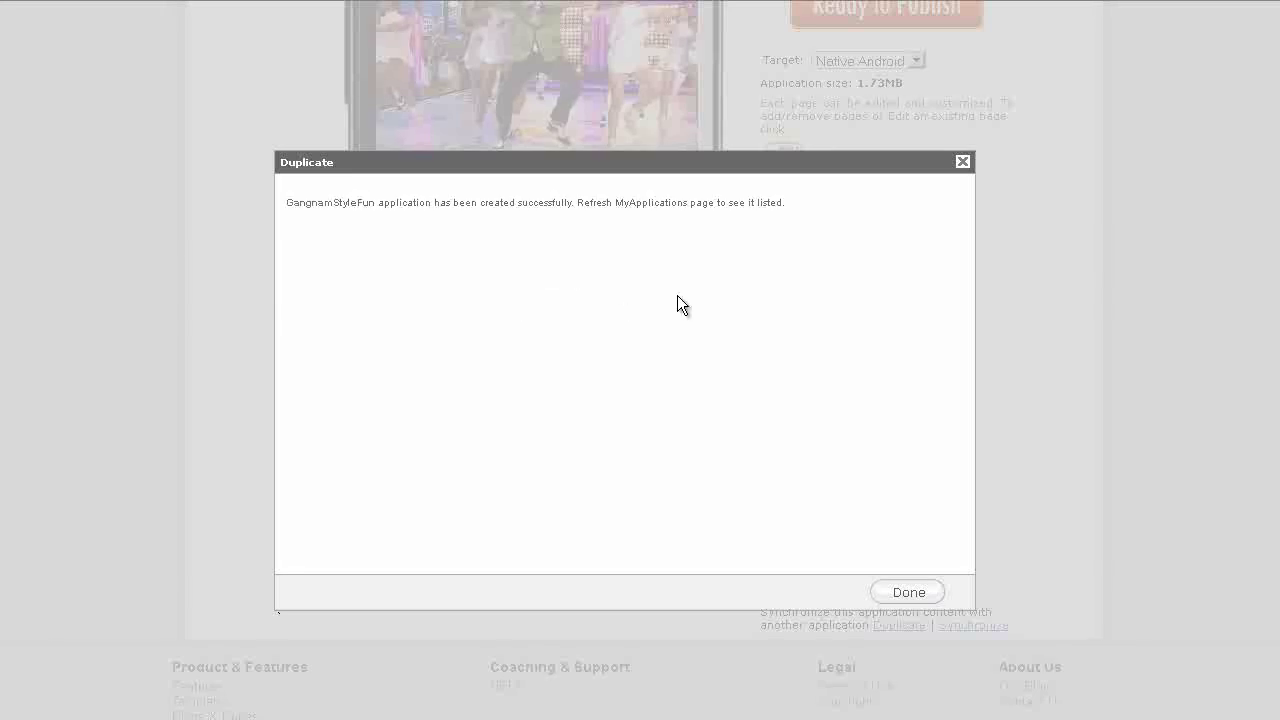
pyautogui.click(908, 593)
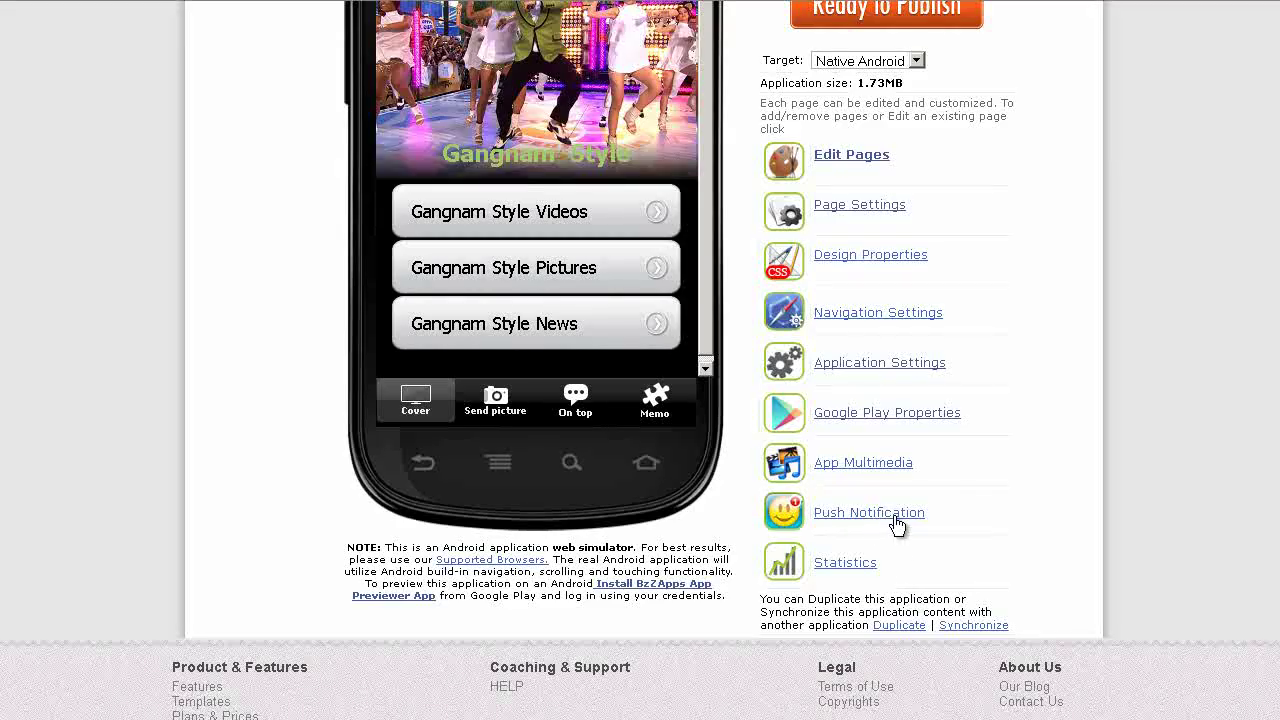
# Find GangnamStyleFun in the list of applications and open its dashboard.
pyautogui.scroll(5, 1097, 391)
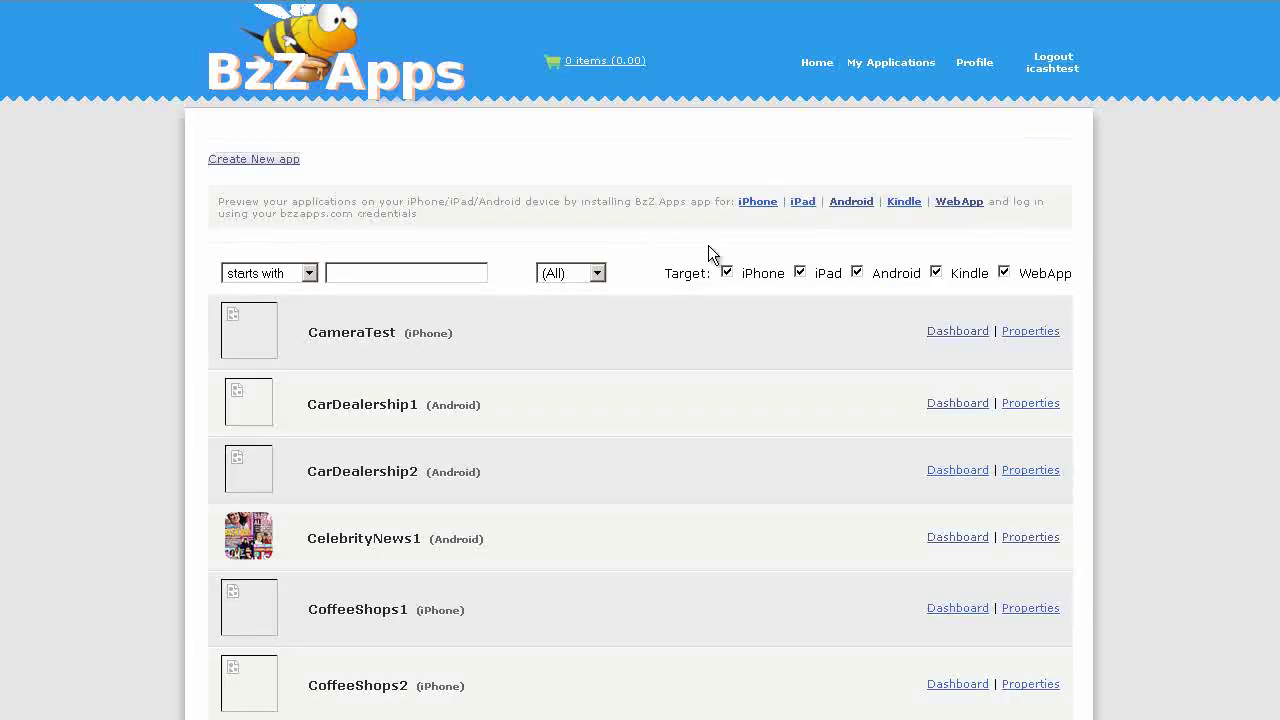
pyautogui.scroll(-5, 700, 285)
pyautogui.scroll(-5, 700, 282)
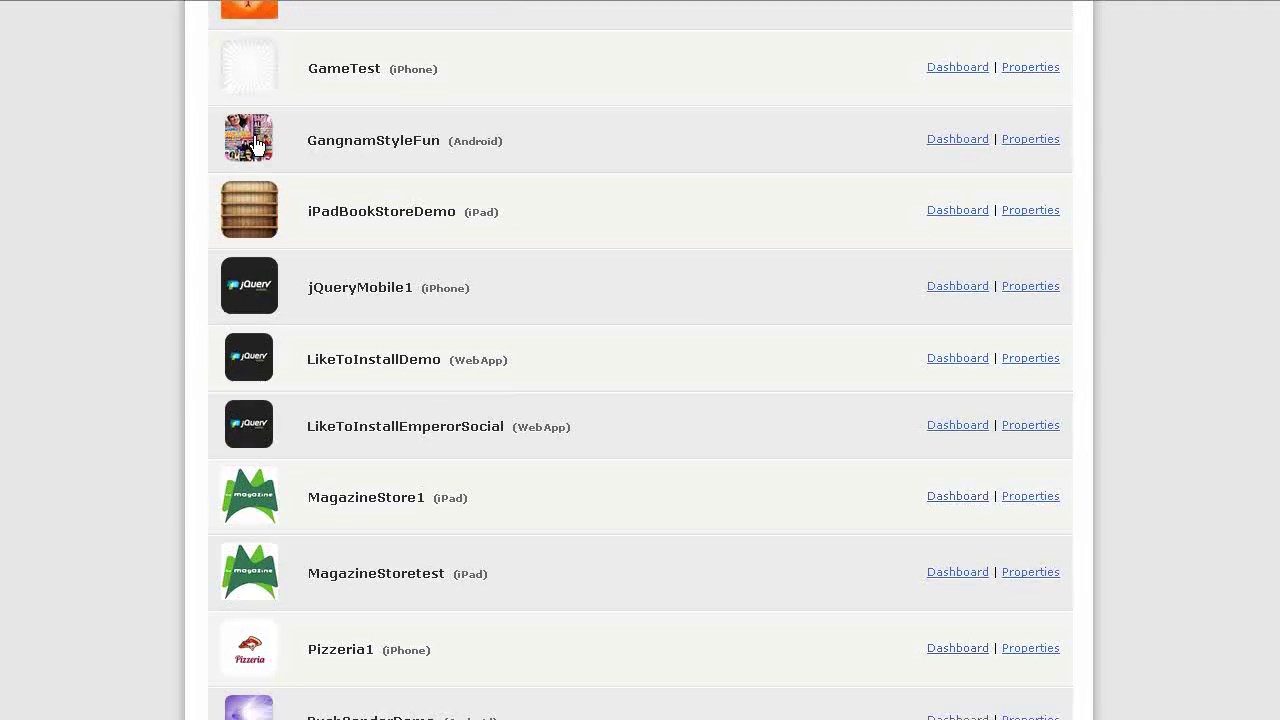
pyautogui.click(944, 141)
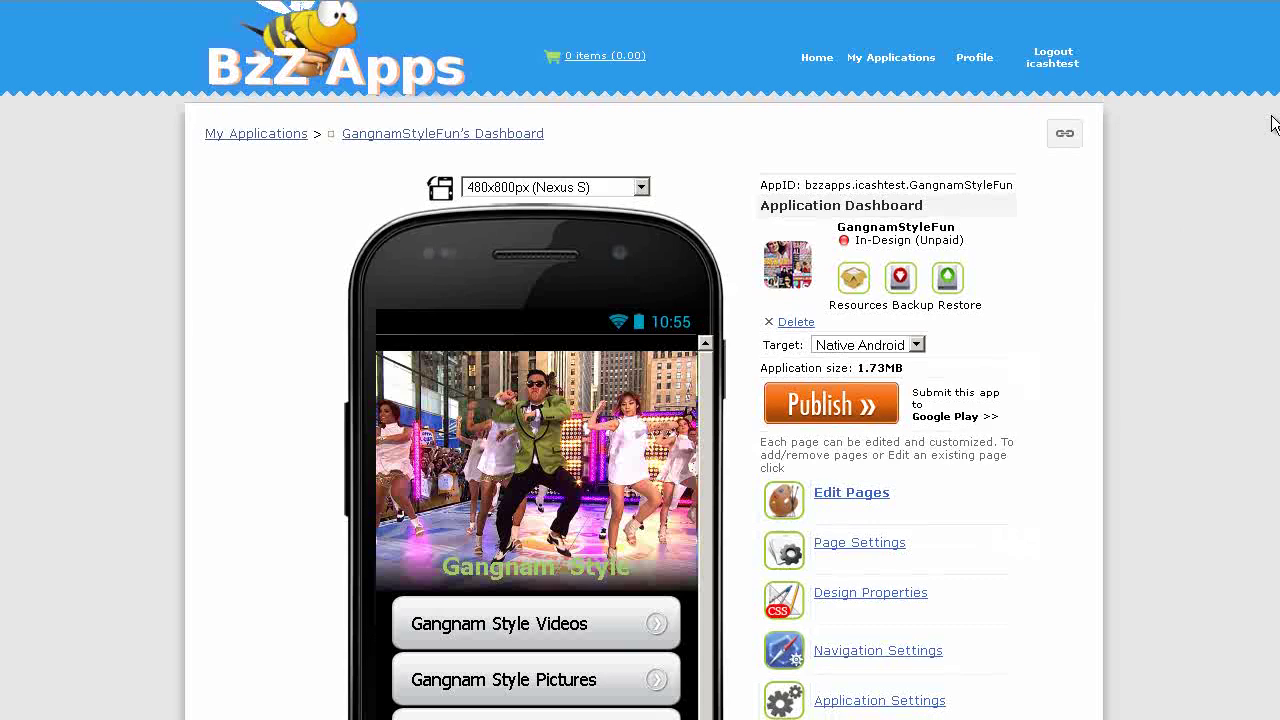
# Display the AdMob entry in GangnamStyleFun's application settings and follow the link for getting an AdMob account.
pyautogui.scroll(-3, 1270, 125)
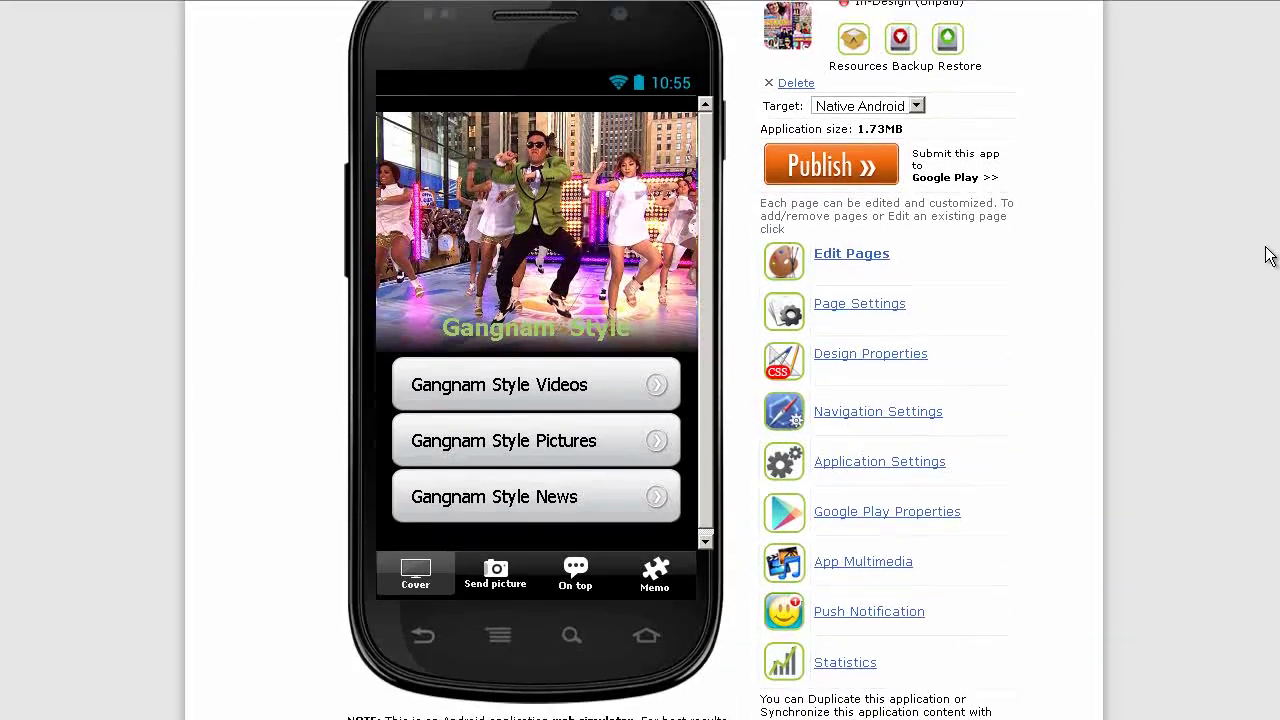
pyautogui.scroll(2, 1266, 254)
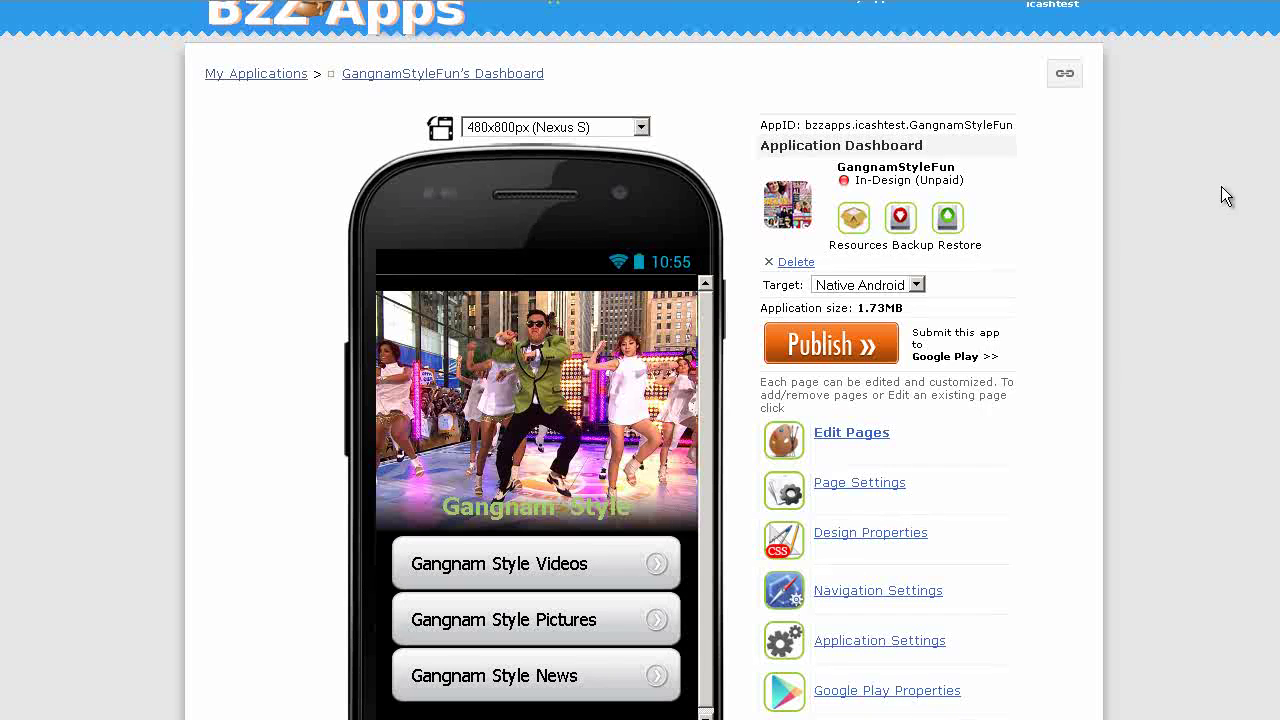
pyautogui.scroll(1, 1221, 186)
pyautogui.scroll(-5, 860, 390)
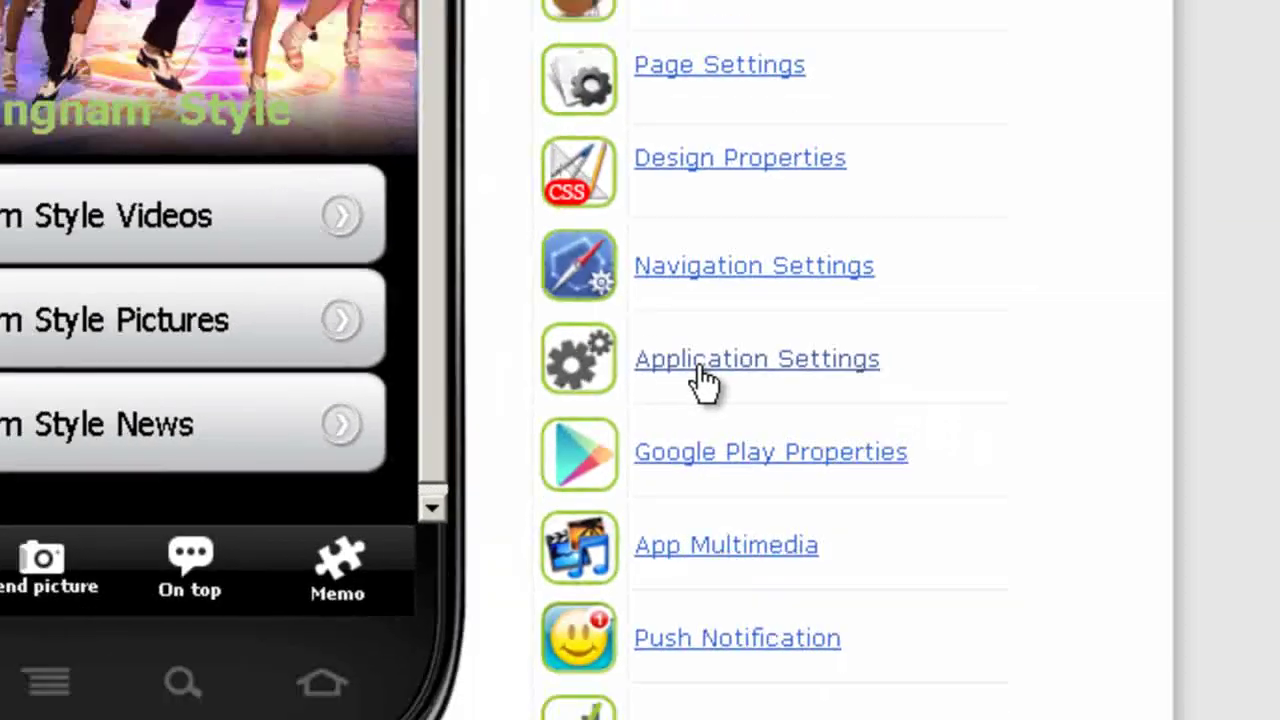
pyautogui.click(582, 340)
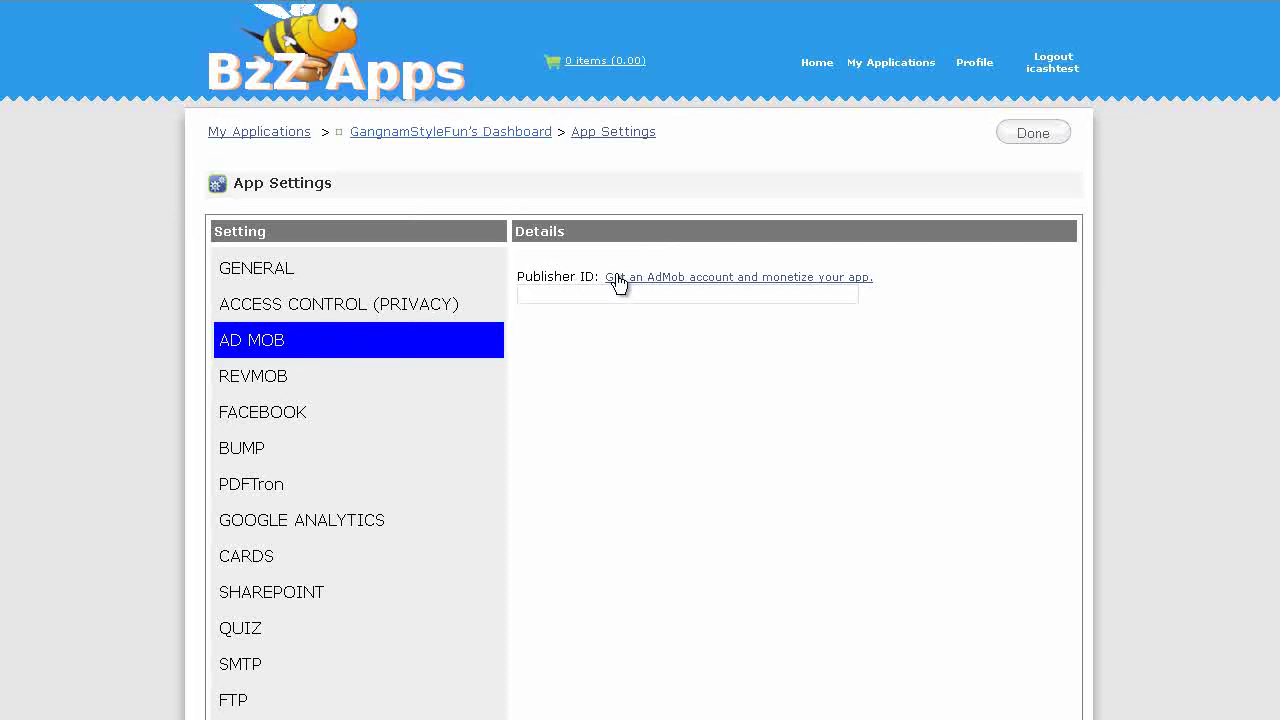
pyautogui.click(776, 289)
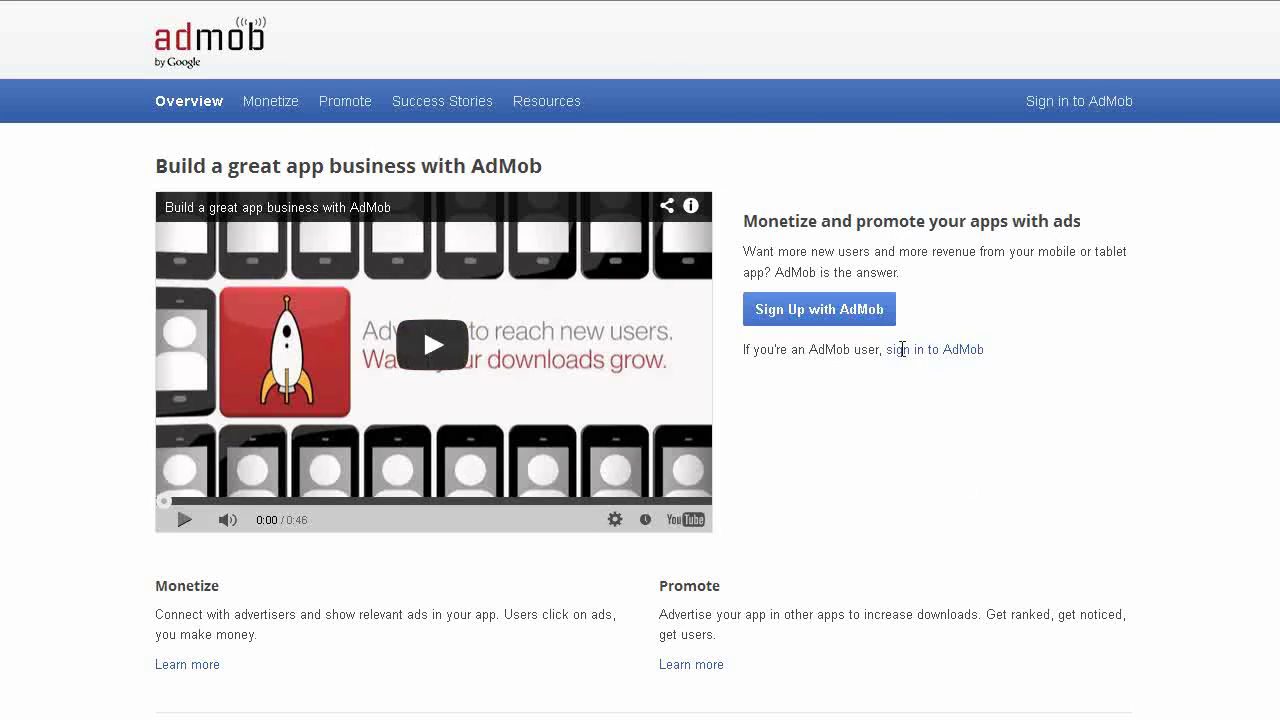
# Sign in to AdMob with the Google account's e-mail and password, and accept the Terms of Service and Privacy Policy.
pyautogui.click(816, 312)
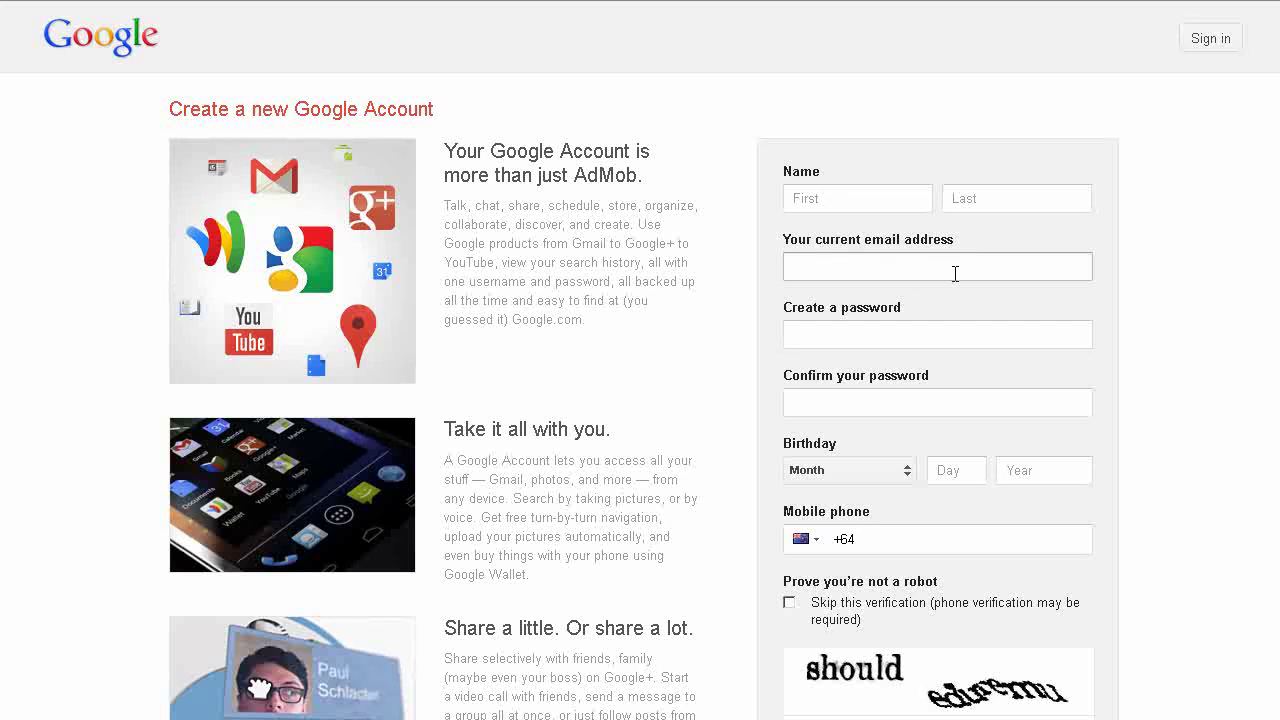
pyautogui.click(1207, 39)
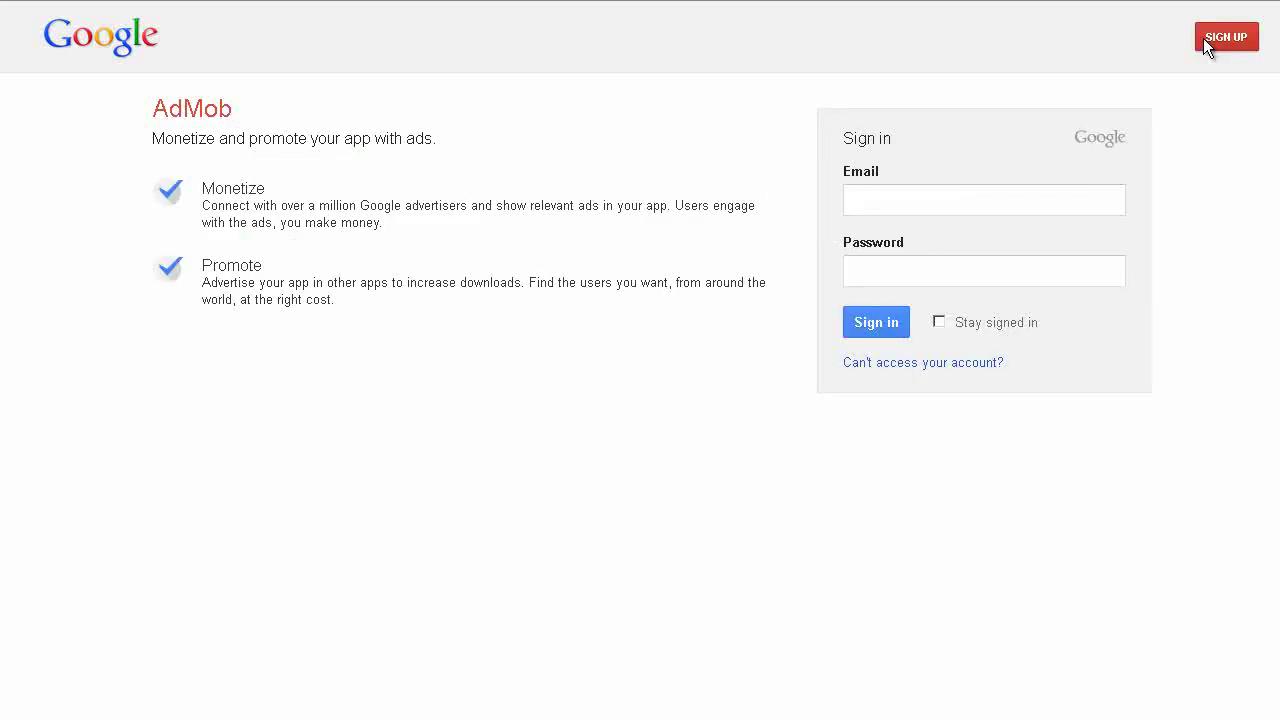
pyautogui.hotkey('ctrl', 'v')
pyautogui.click(1007, 276)
pyautogui.write('•••••••')
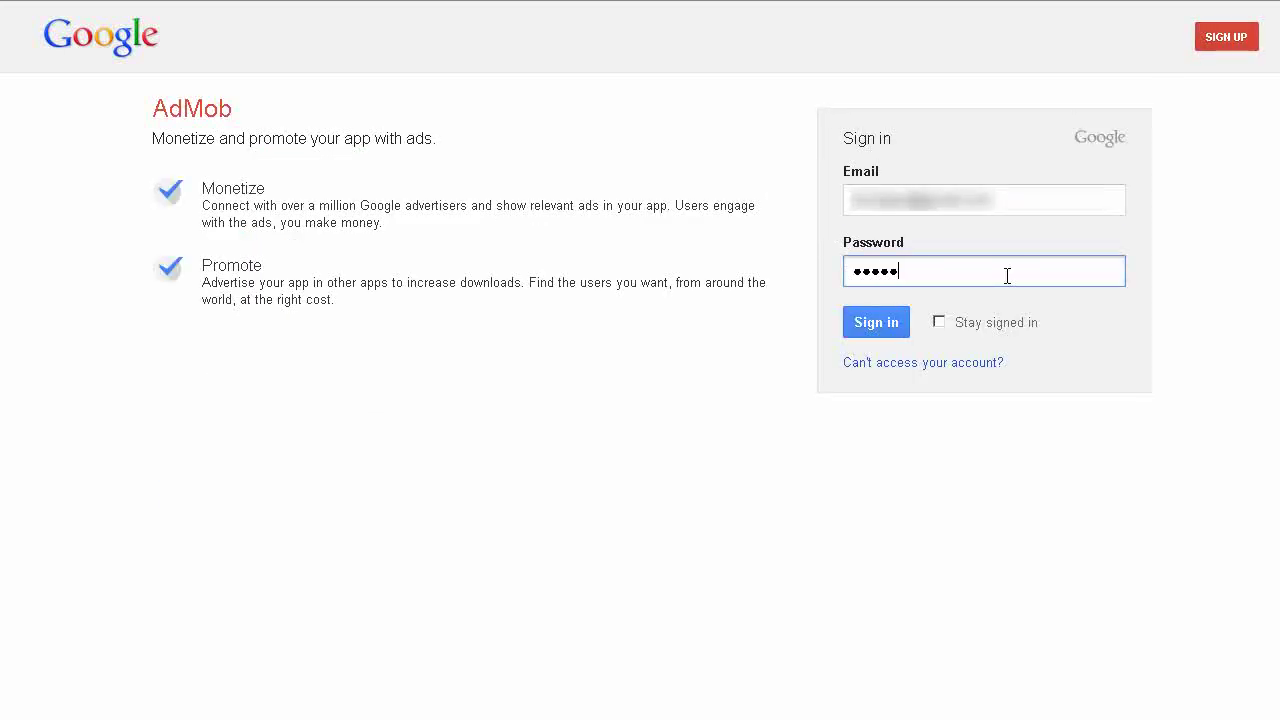
pyautogui.write('•••')
pyautogui.click(874, 325)
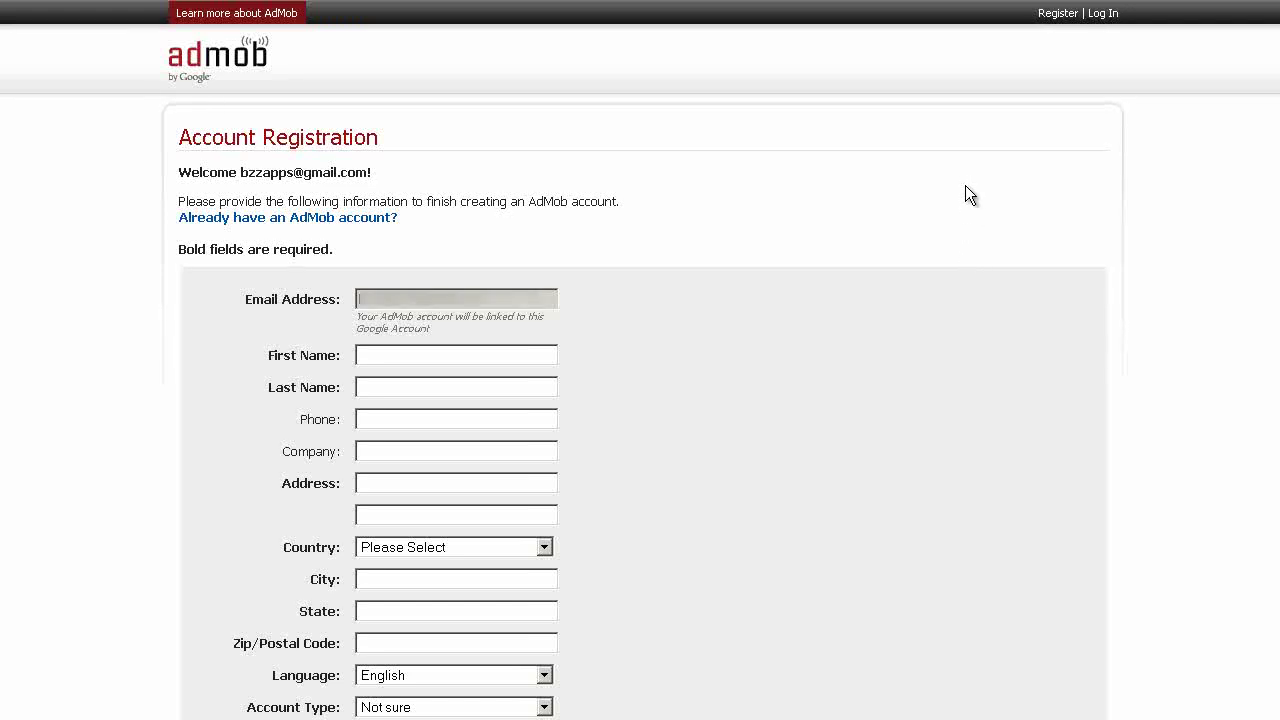
pyautogui.scroll(-5, 965, 194)
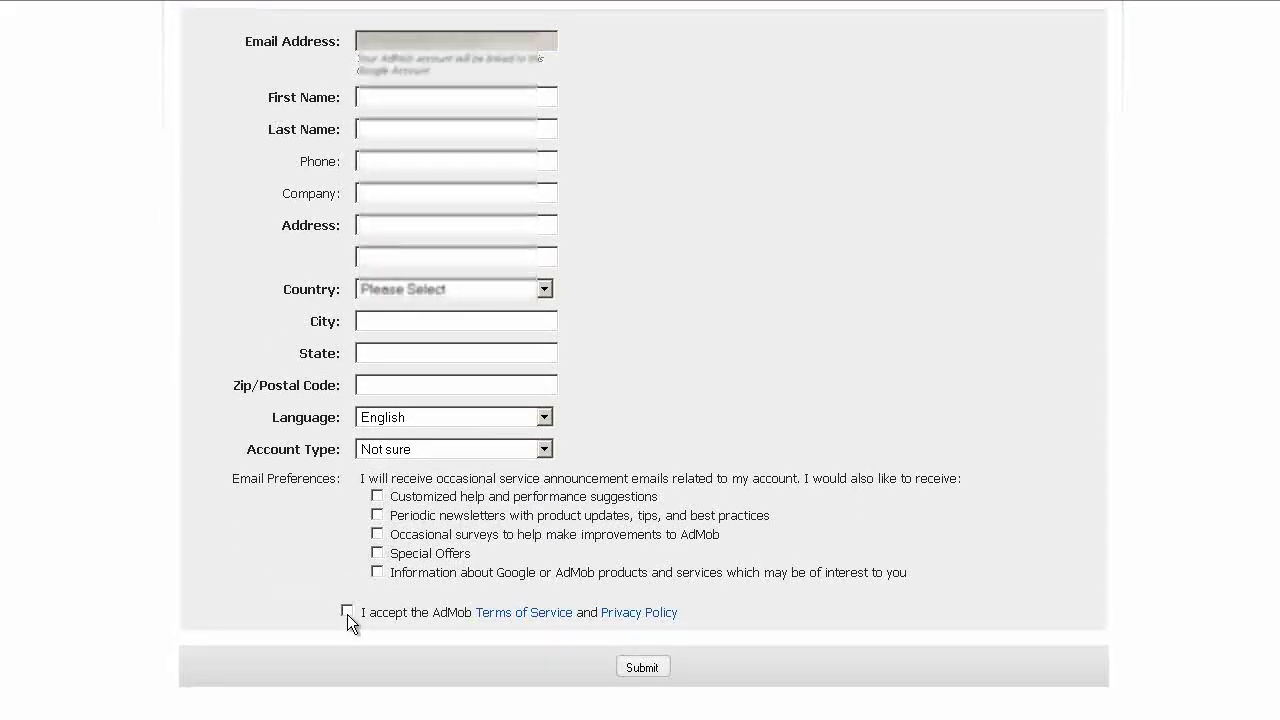
pyautogui.click(347, 612)
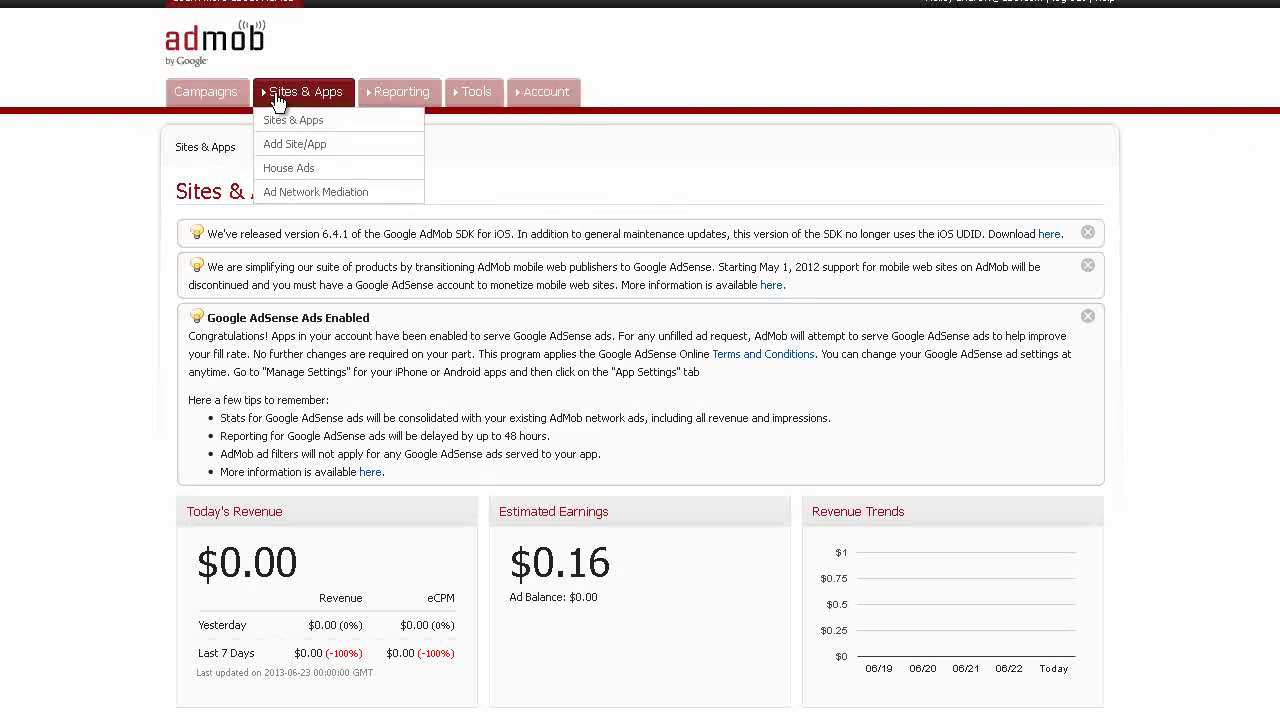
# Add a new Android App in AdMob and name it Gangnam Style Fun.
pyautogui.scroll(-3, 1051, 400)
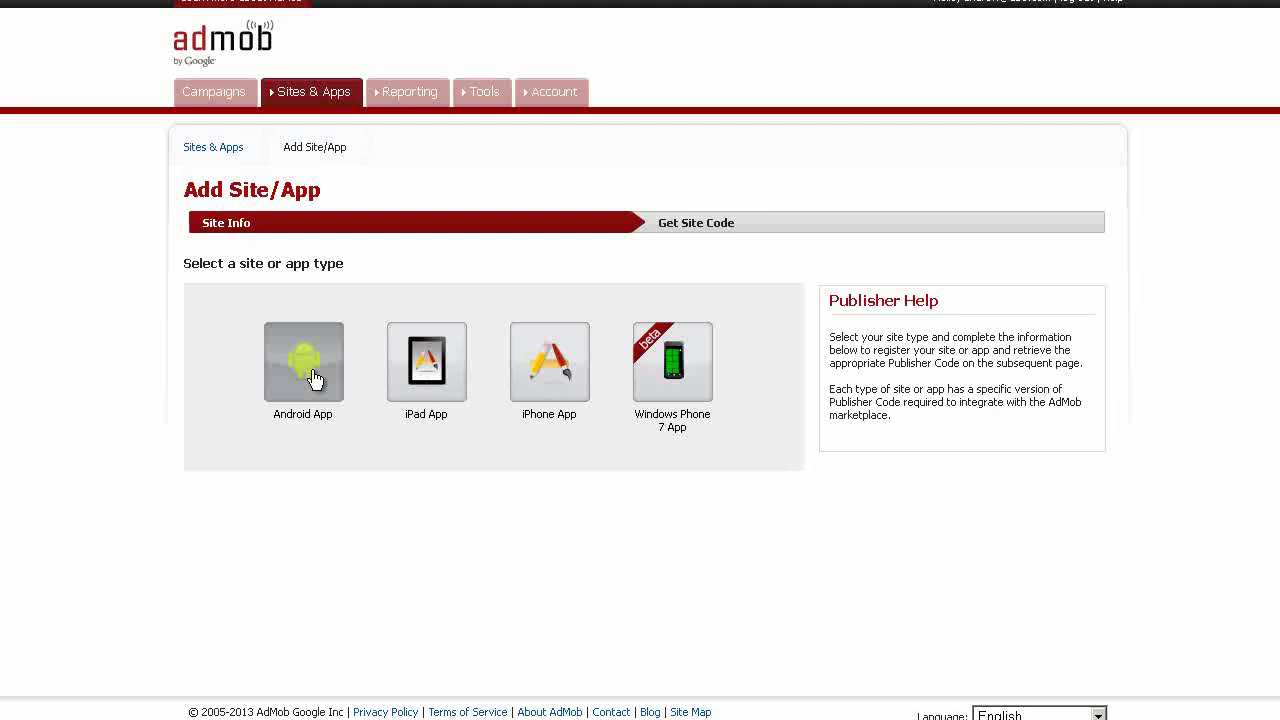
pyautogui.click(314, 378)
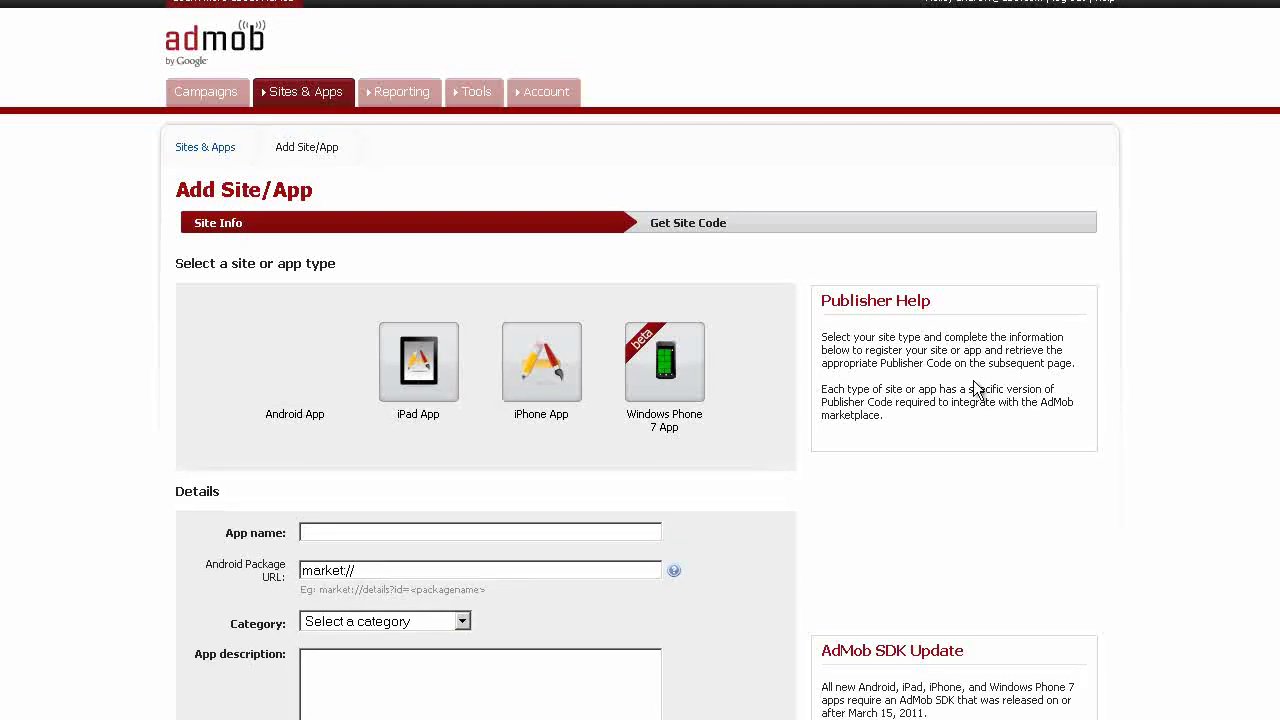
pyautogui.scroll(-2, 891, 391)
pyautogui.scroll(-3, 640, 400)
pyautogui.click(329, 282)
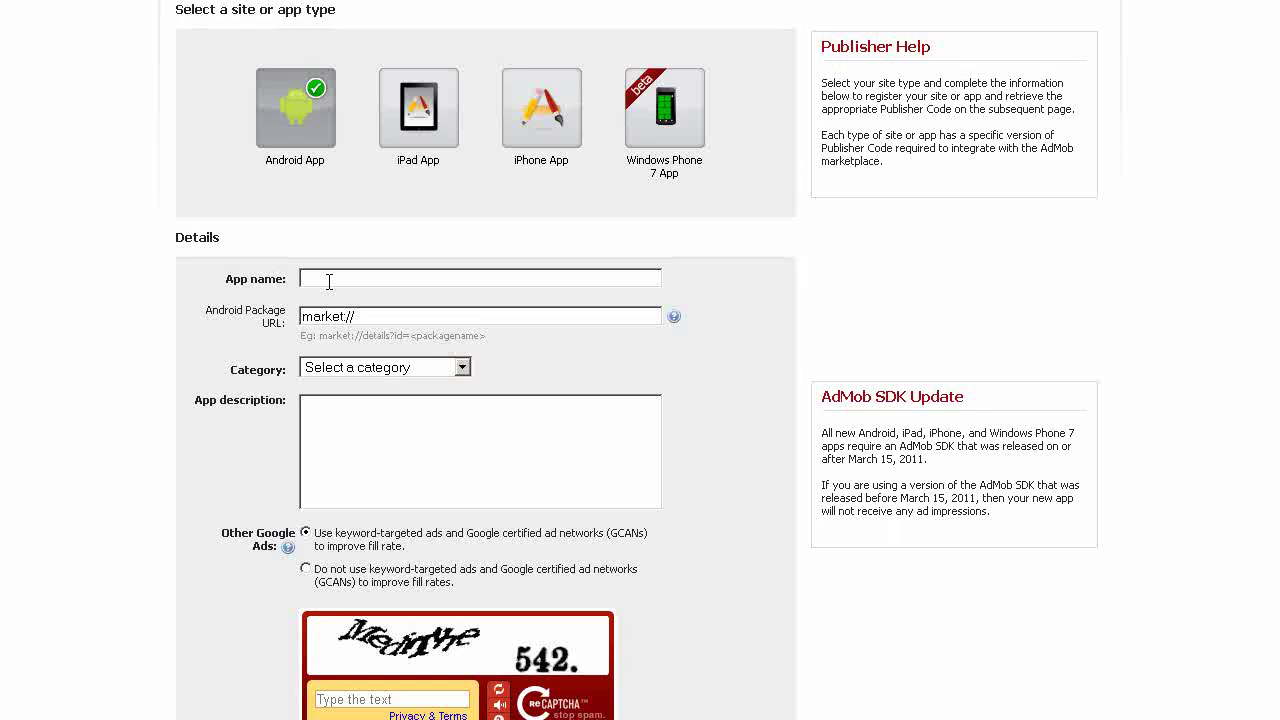
pyautogui.write('Gangnam Style Fun')
# Enter market://play.google.com/store/apps/details?id=com.bzzapps.gangnamstylefun as the Android package URL.
pyautogui.click(487, 316)
pyautogui.write('market://')
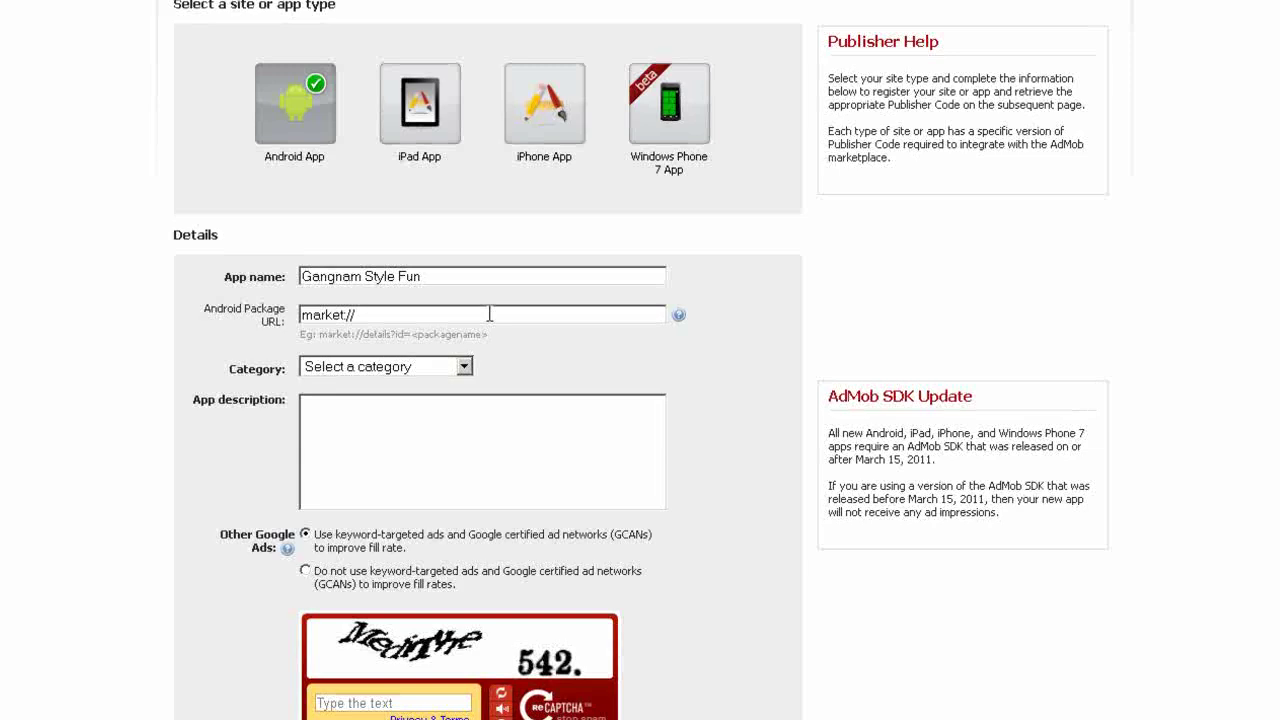
pyautogui.write('play.google.com/store/apps/details?id=')
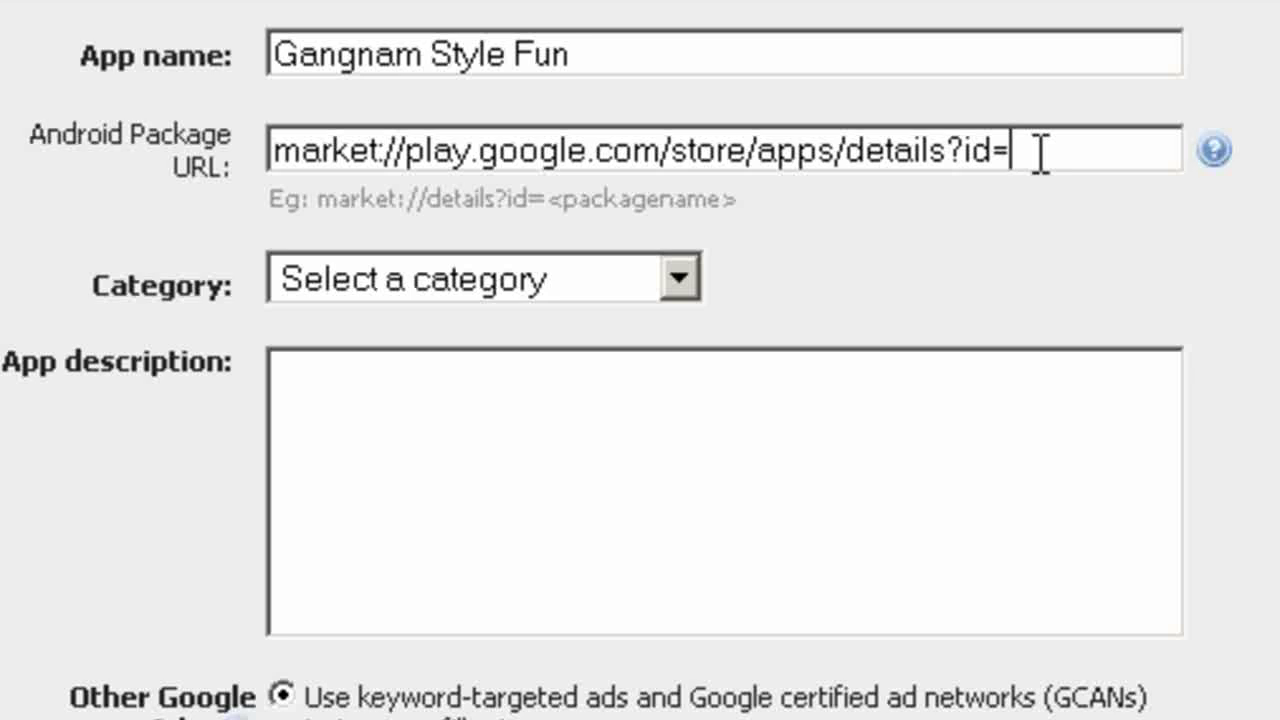
pyautogui.write('com.bzzapps')
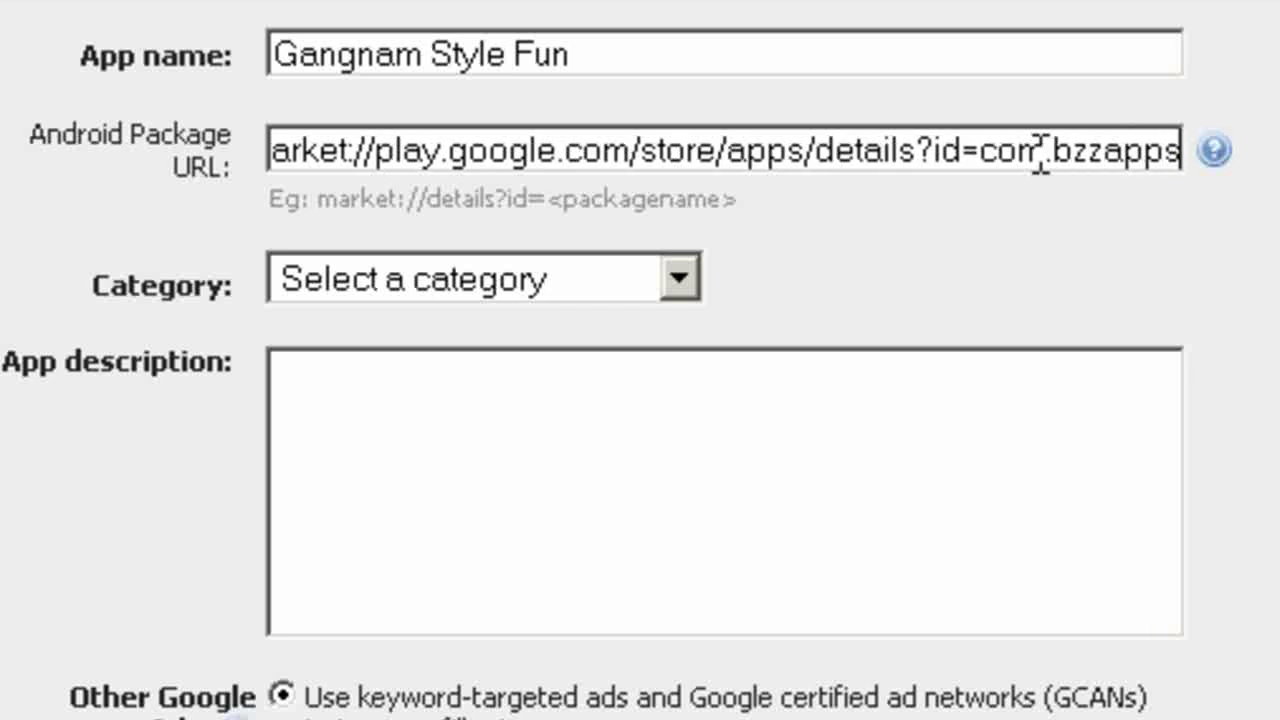
pyautogui.write('.')
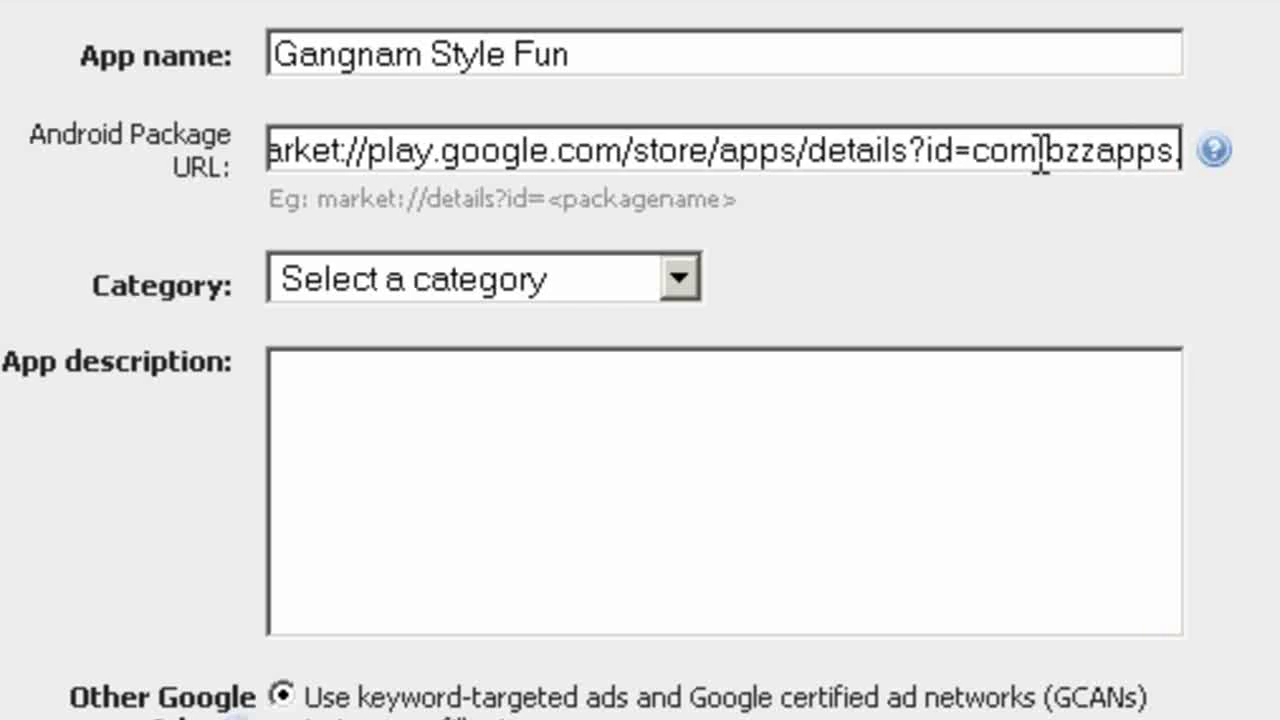
pyautogui.write('gangnamstyle')
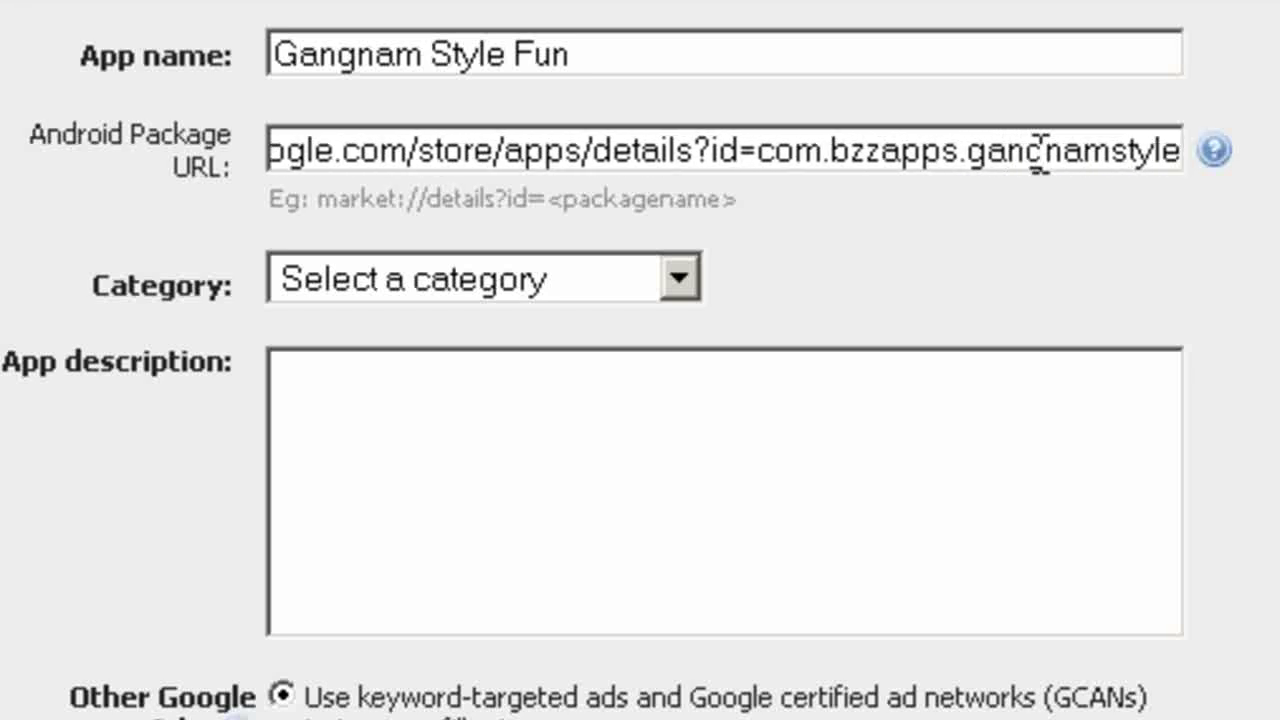
pyautogui.write('fun')
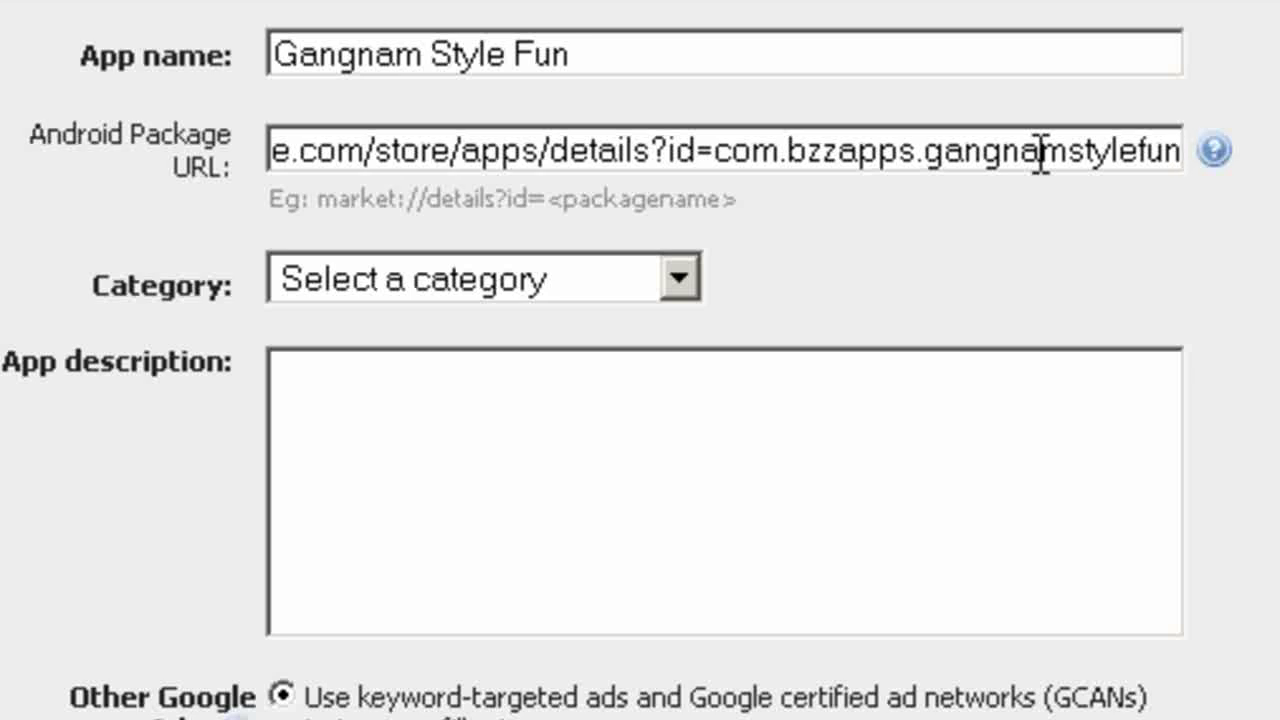
# Shorten the Android package URL to market://play.google.com and set the category to Entertainment.
pyautogui.click(660, 155)
pyautogui.moveTo(660, 155); pyautogui.dragTo(1188, 158)
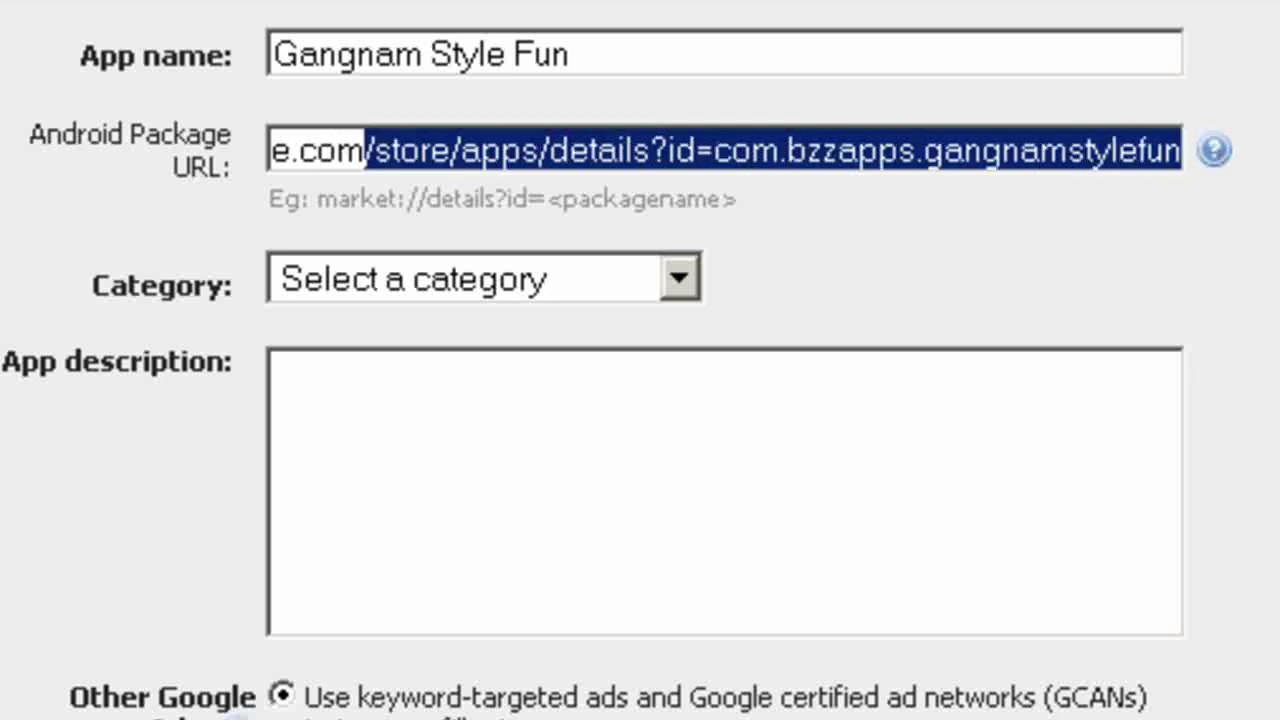
pyautogui.press('Delete')
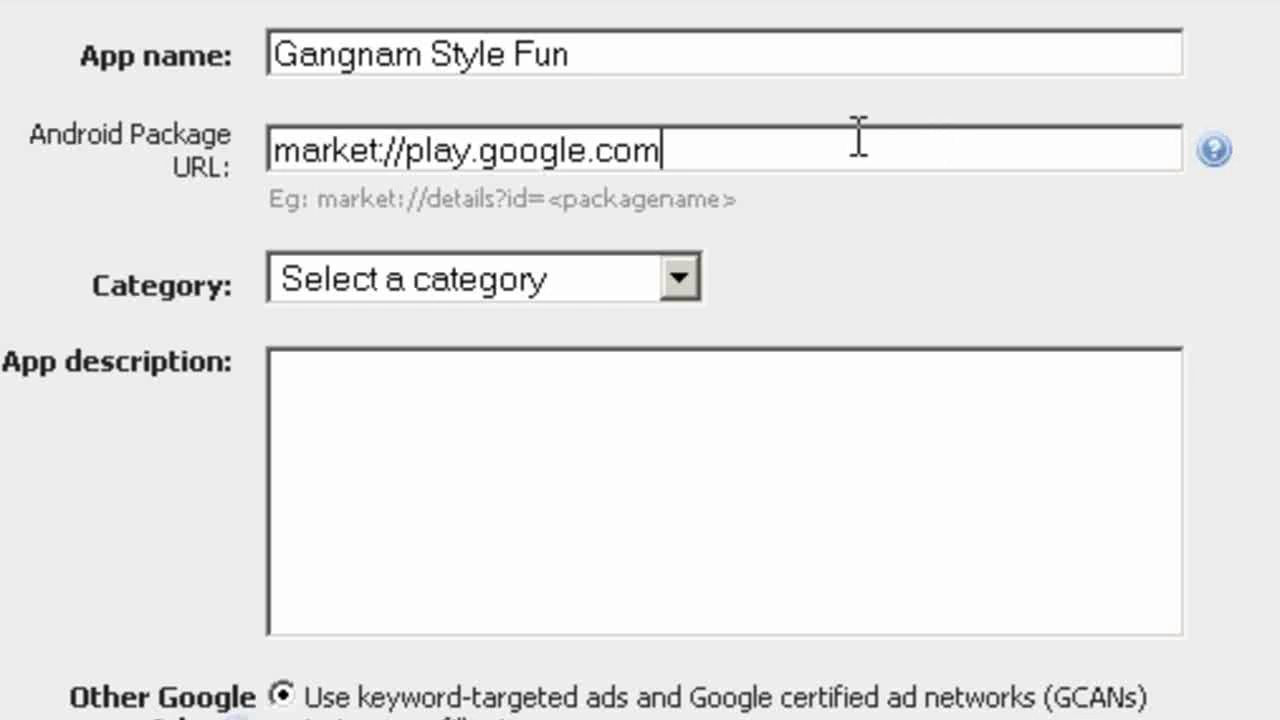
pyautogui.click(677, 281)
pyautogui.click(543, 447)
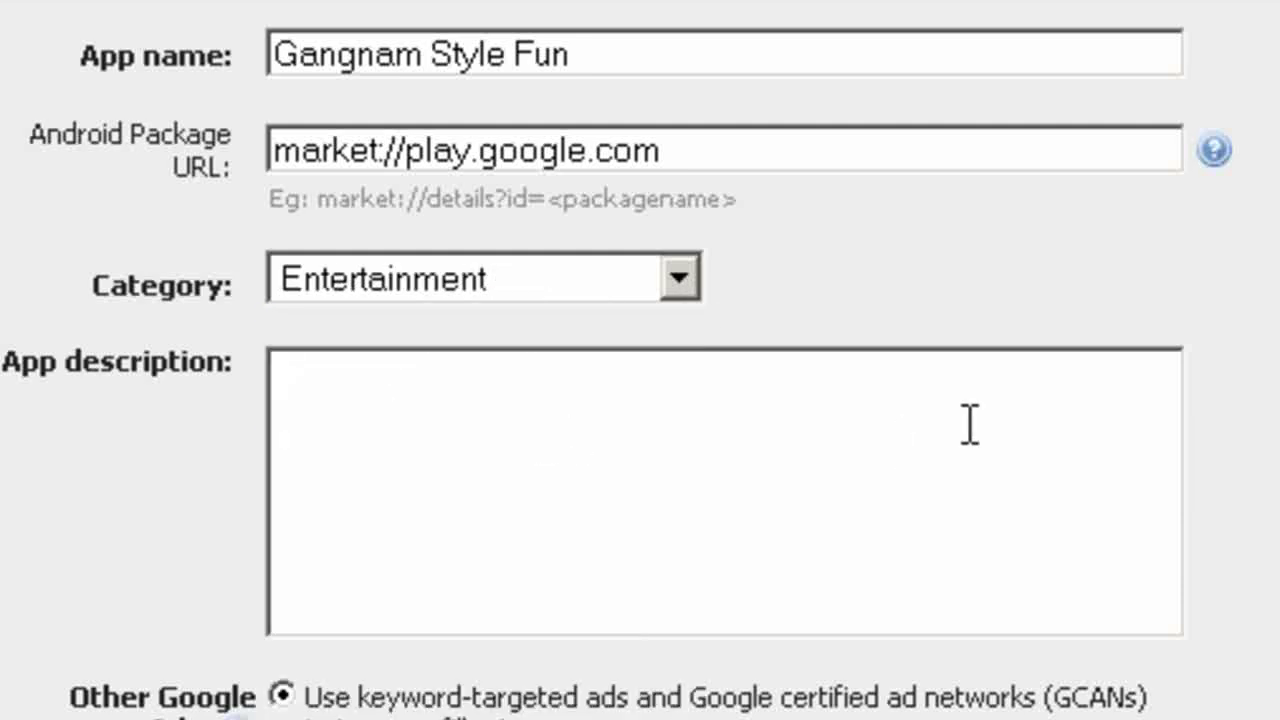
# Copy the description from GangnamStyleFun's Google Play Properties in BzZ Apps into the AdMob app description.
pyautogui.click(800, 435)
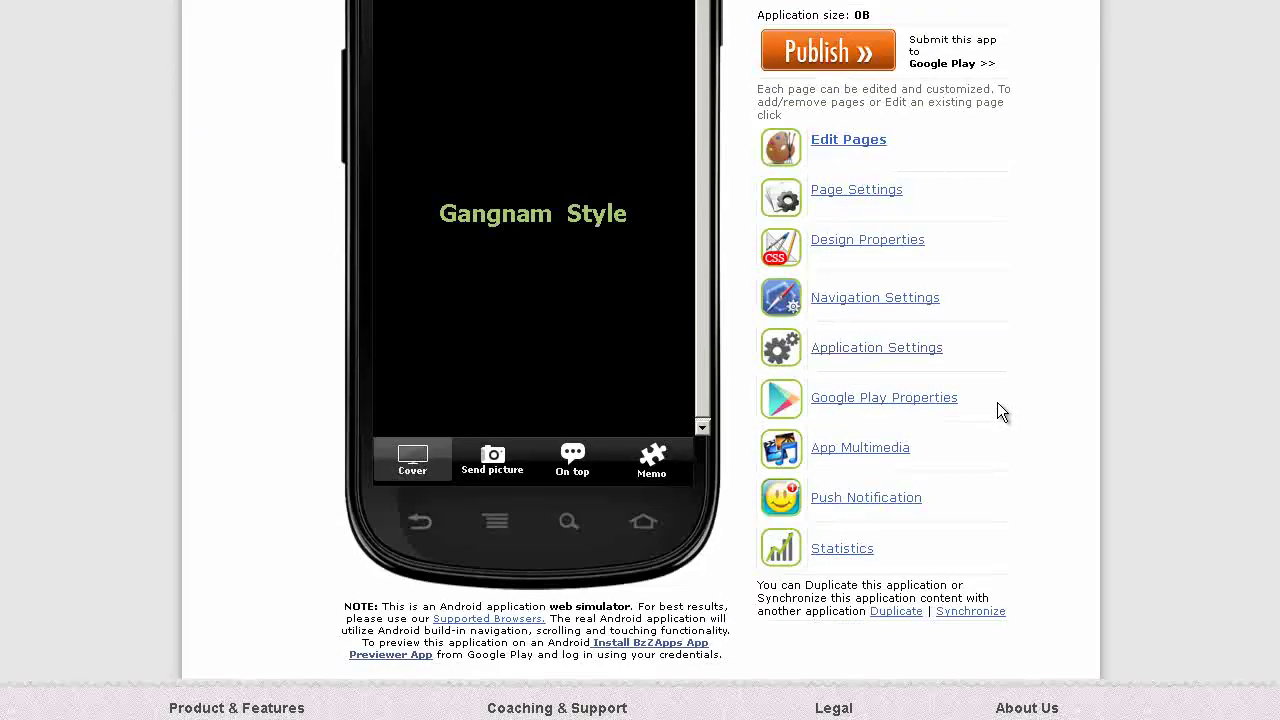
pyautogui.click(897, 405)
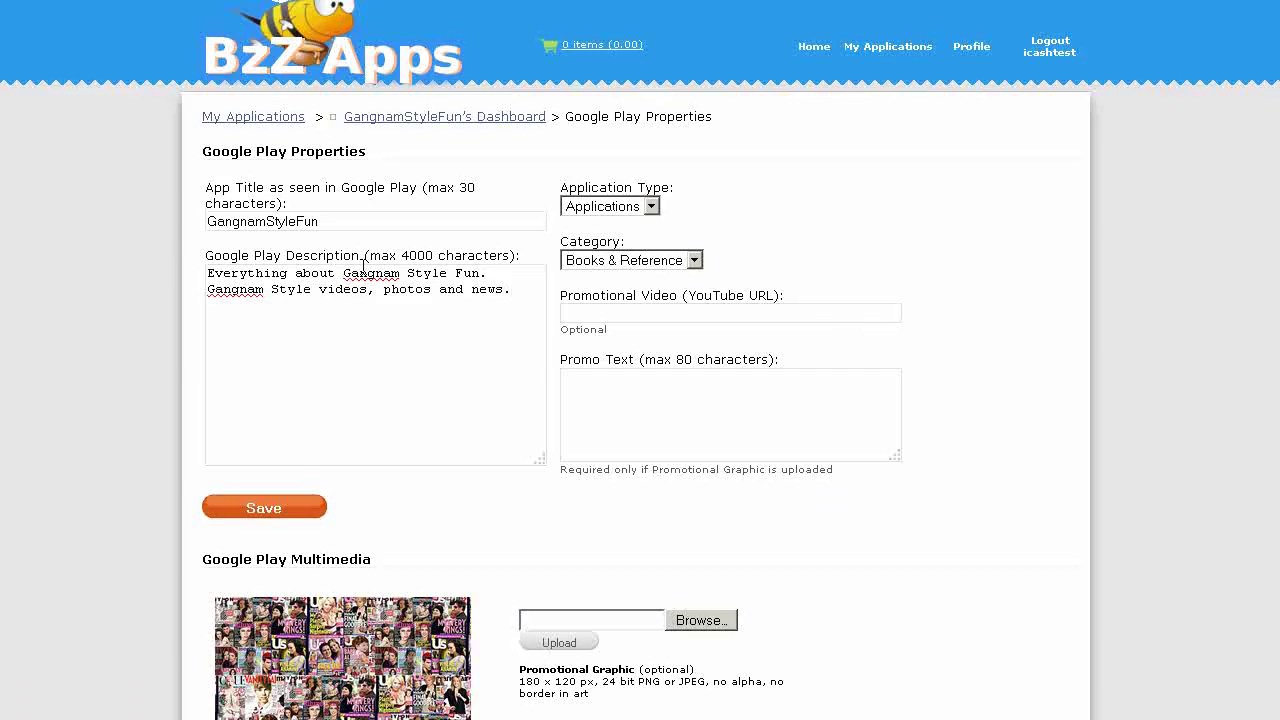
pyautogui.hotkey('ctrl', 'a')
pyautogui.hotkey('ctrl', 'c')
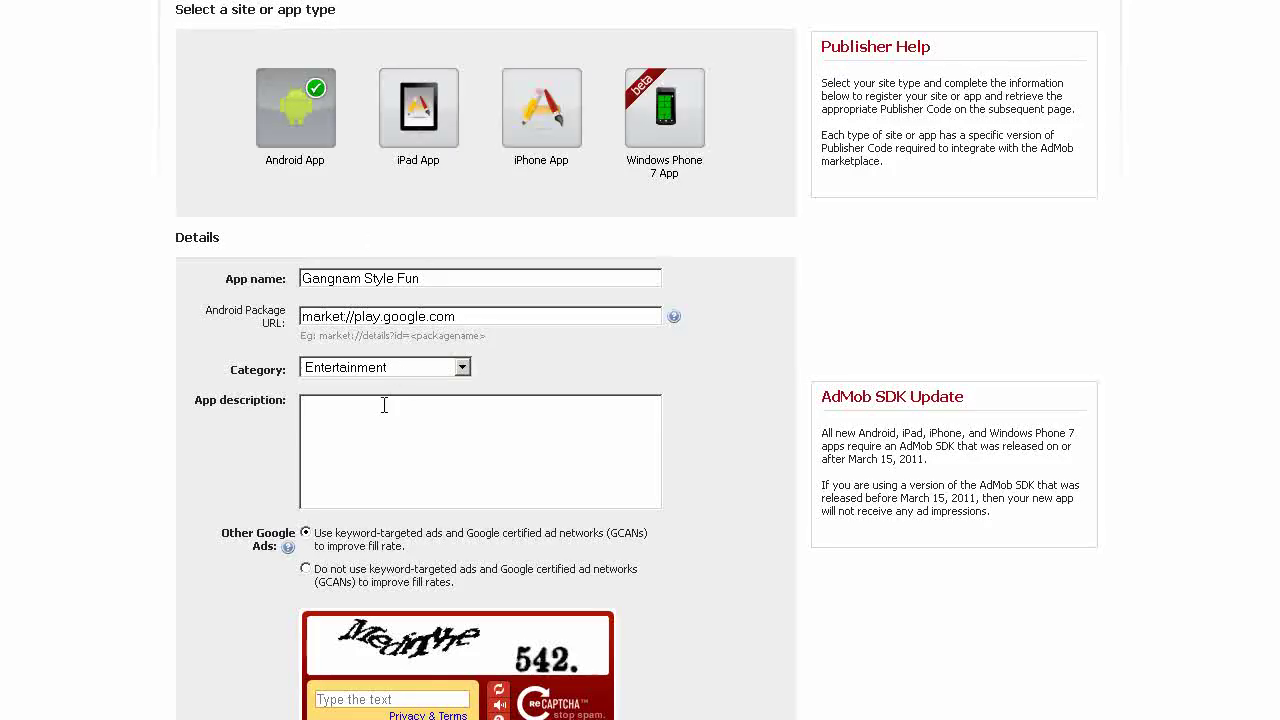
pyautogui.click(388, 437)
pyautogui.hotkey('ctrl', 'v')
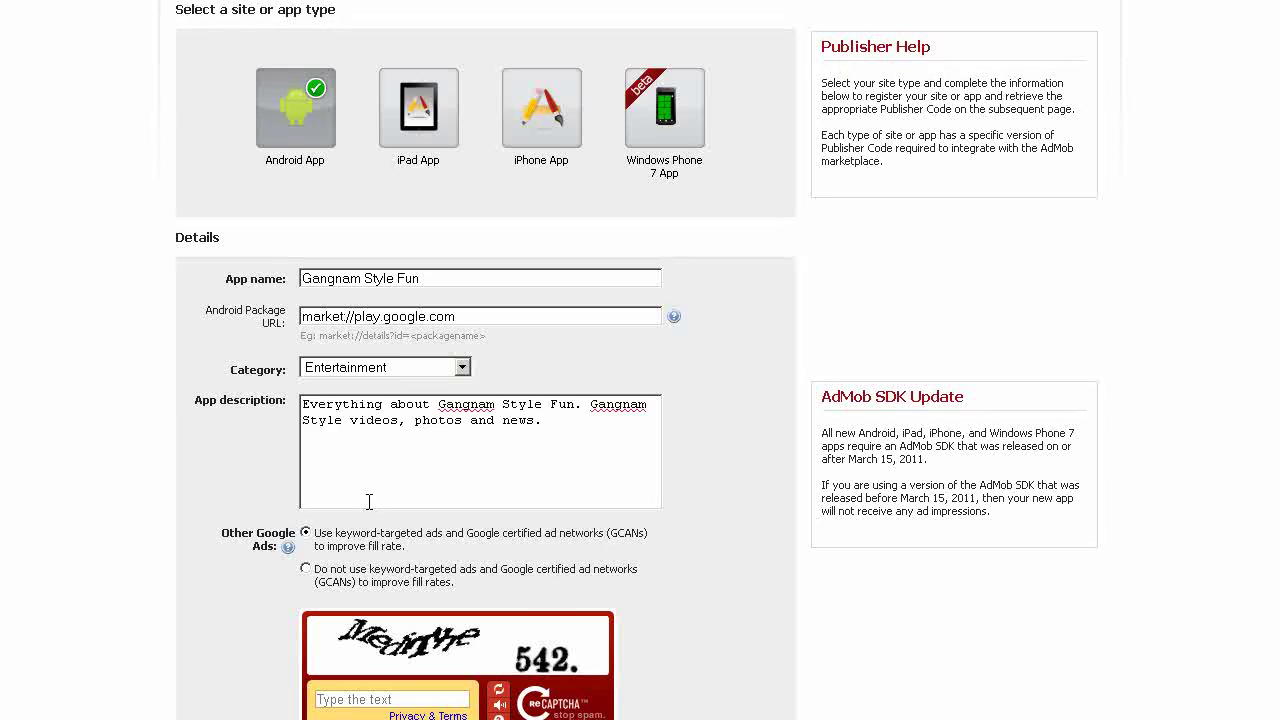
# Request a fresh reCAPTCHA challenge, enter its verification text and submit the new app's registration.
pyautogui.scroll(-2, 369, 501)
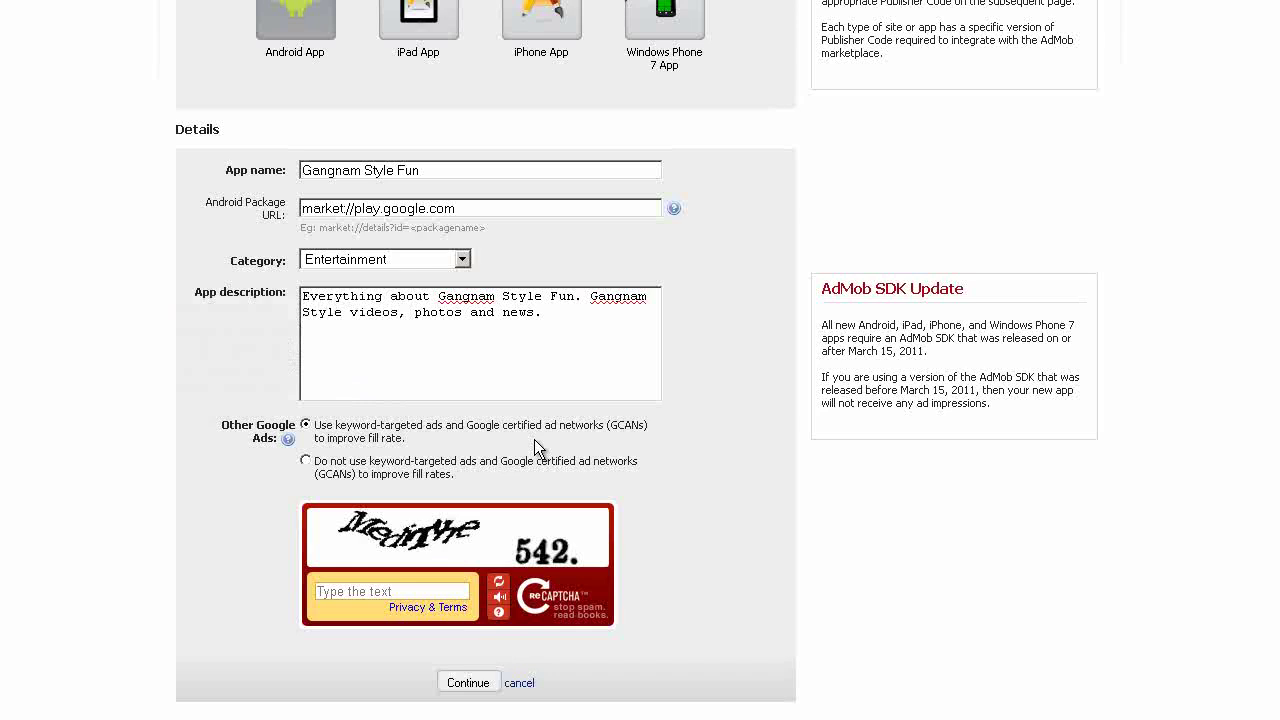
pyautogui.click(391, 593)
pyautogui.write('Me')
pyautogui.press('BackSpace')
pyautogui.press('BackSpace')
pyautogui.click(502, 588)
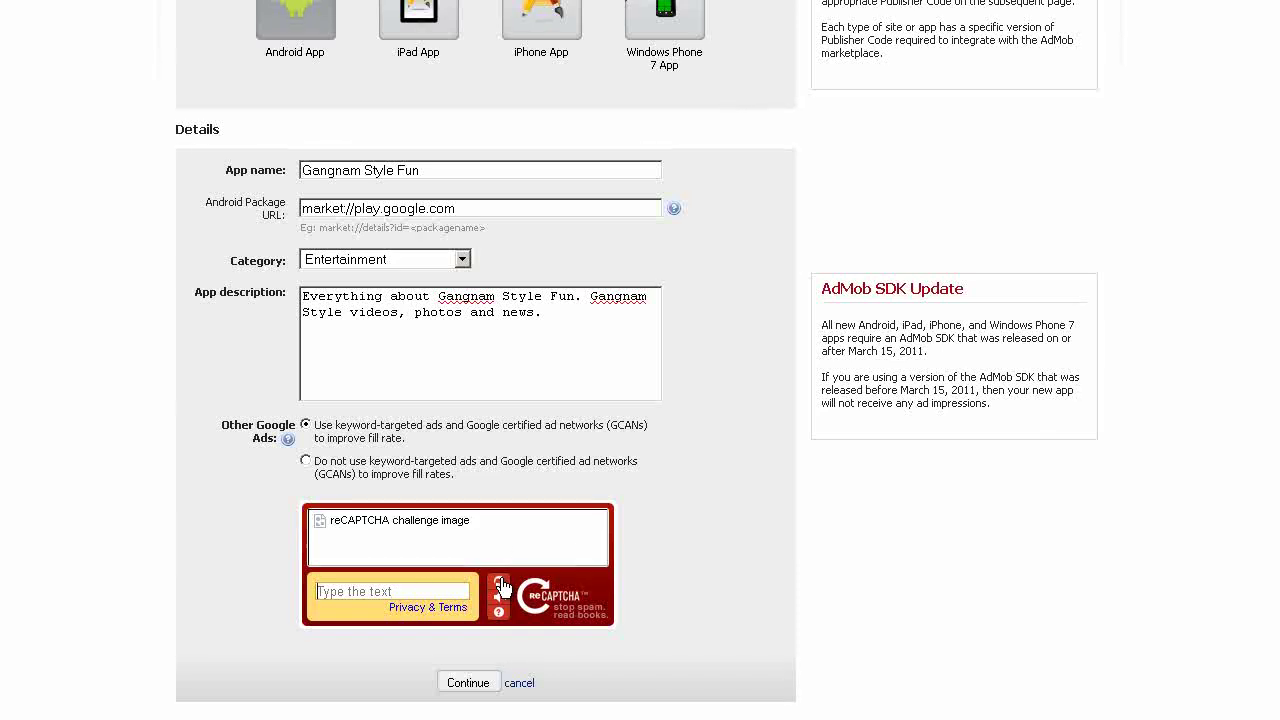
pyautogui.click(398, 592)
pyautogui.write('coadusi much')
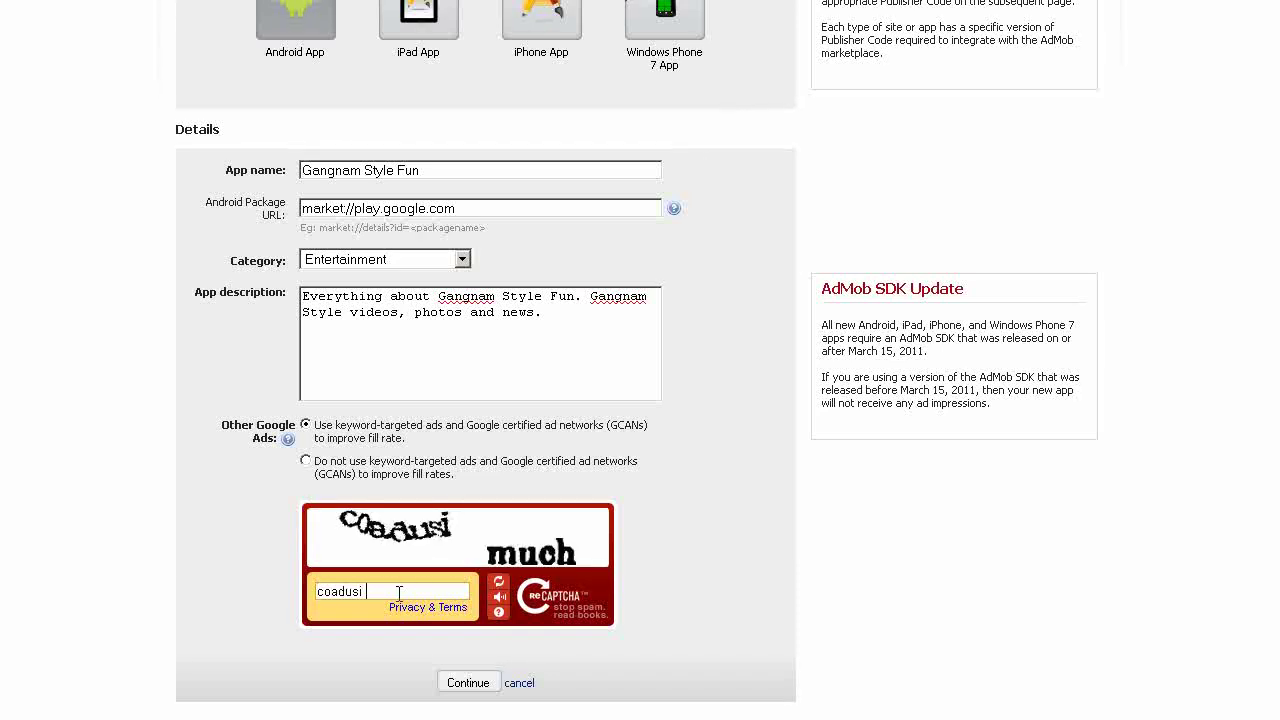
pyautogui.click(485, 685)
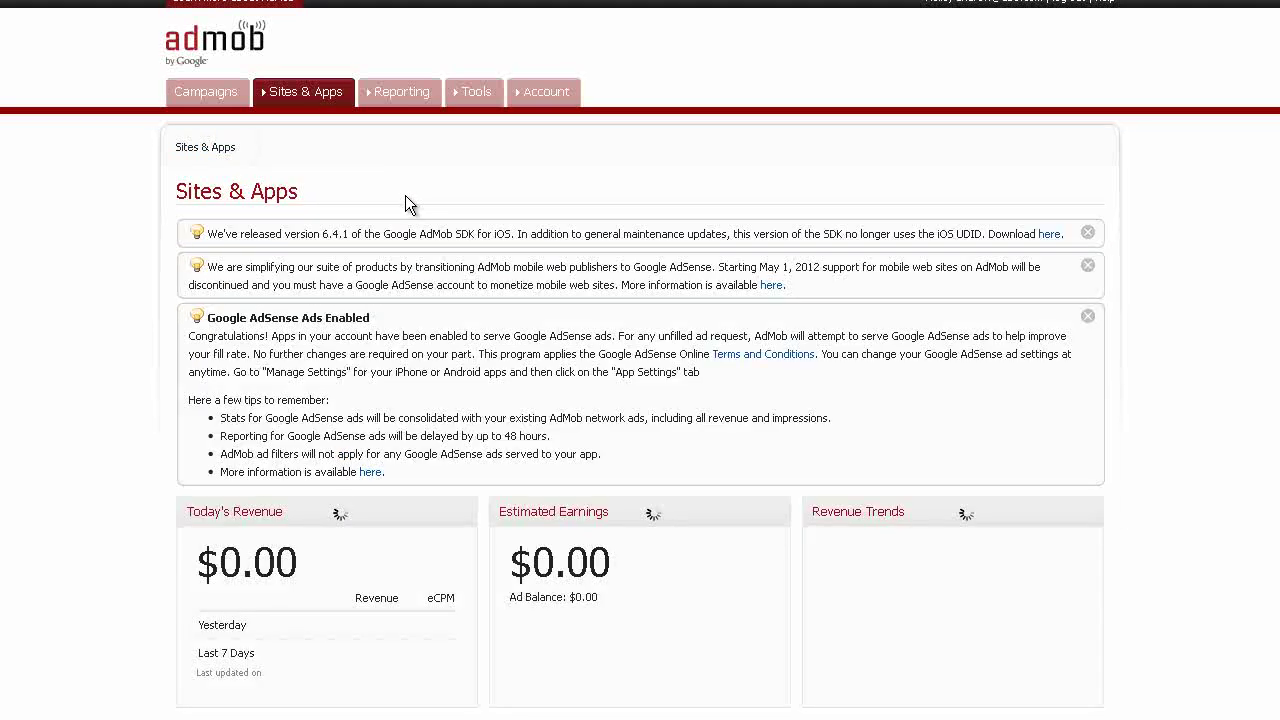
# Open the settings of Gangnam Style Fun in the AdMob app list and copy its Publisher ID.
pyautogui.scroll(-5, 410, 198)
pyautogui.moveTo(229, 452)
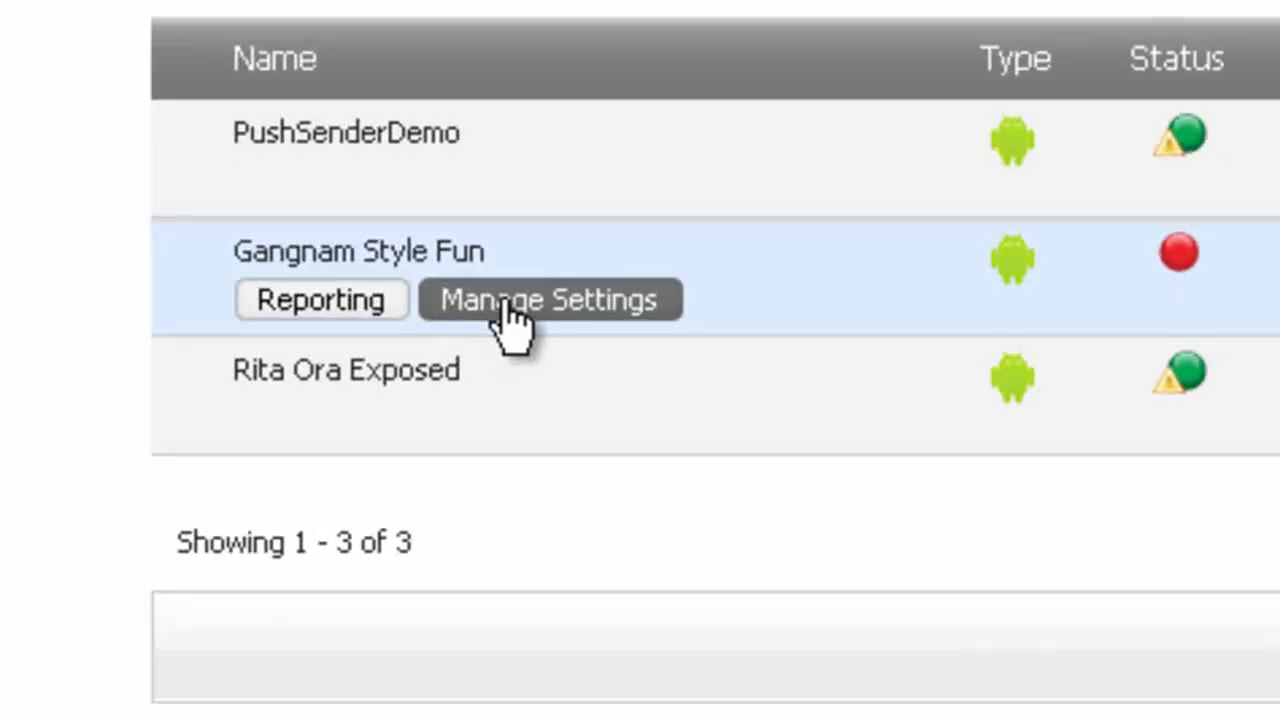
pyautogui.click(505, 305)
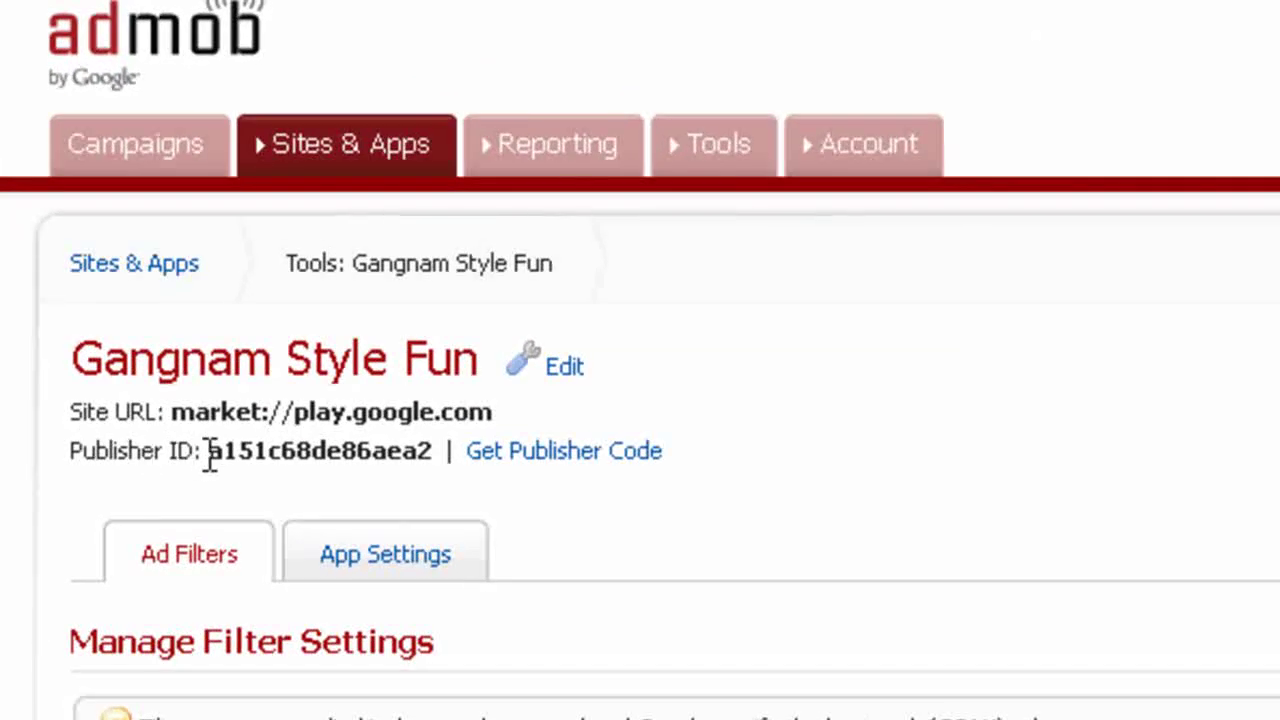
pyautogui.moveTo(209, 451); pyautogui.dragTo(428, 450)
pyautogui.hotkey('ctrl', 'c')
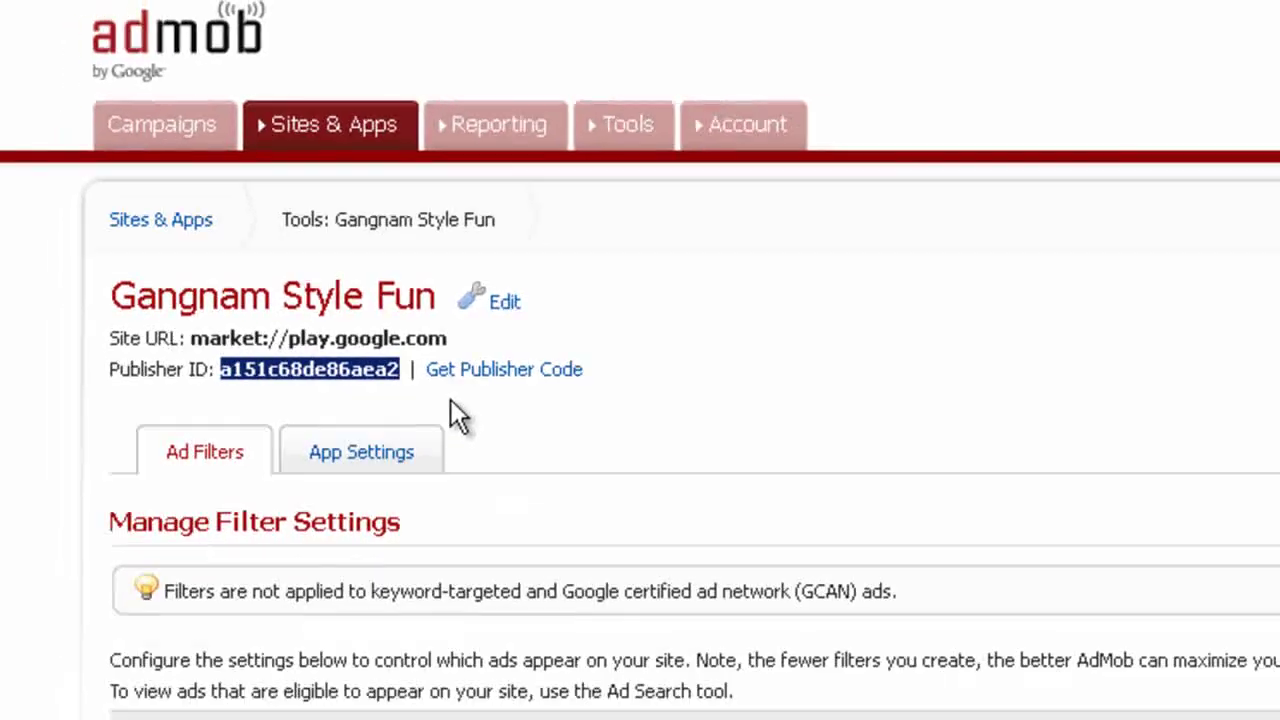
# Switch to BzZ Apps, paste the Publisher ID into the AD MOB section of GangnamStyleFun's Application Settings and save the changes.
pyautogui.click(182, 4)
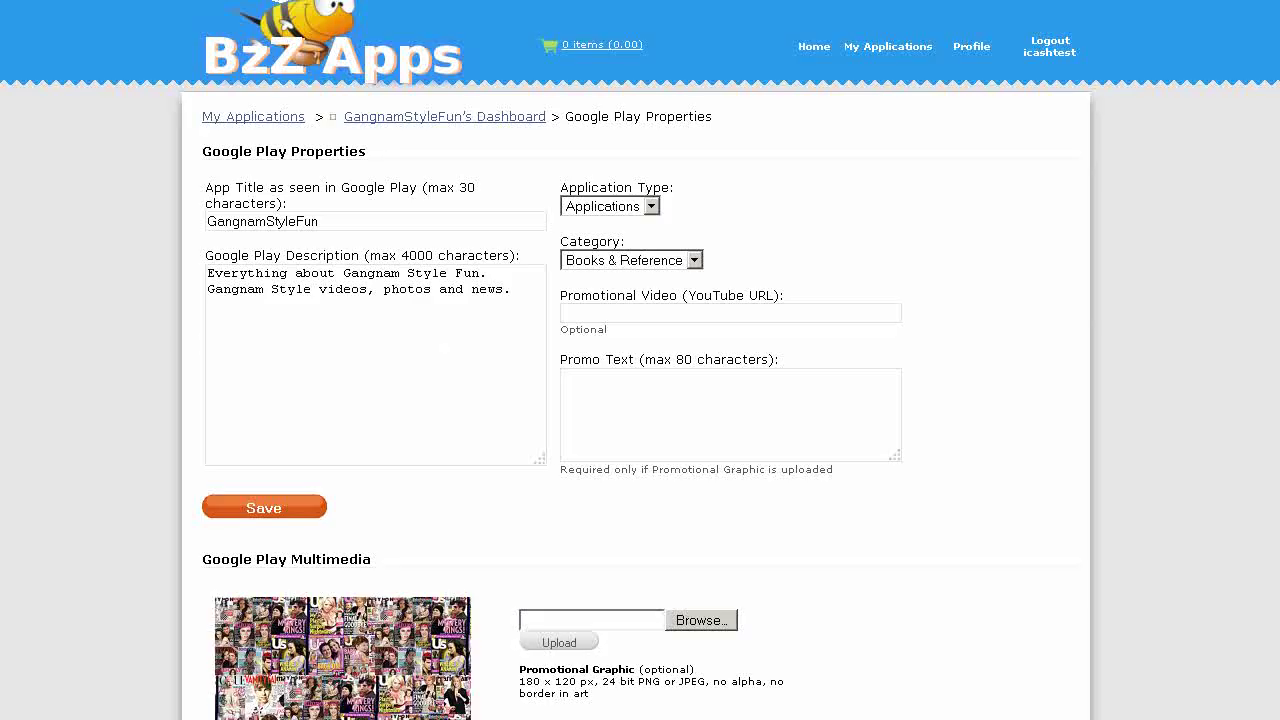
pyautogui.click(392, 119)
pyautogui.scroll(-4, 967, 236)
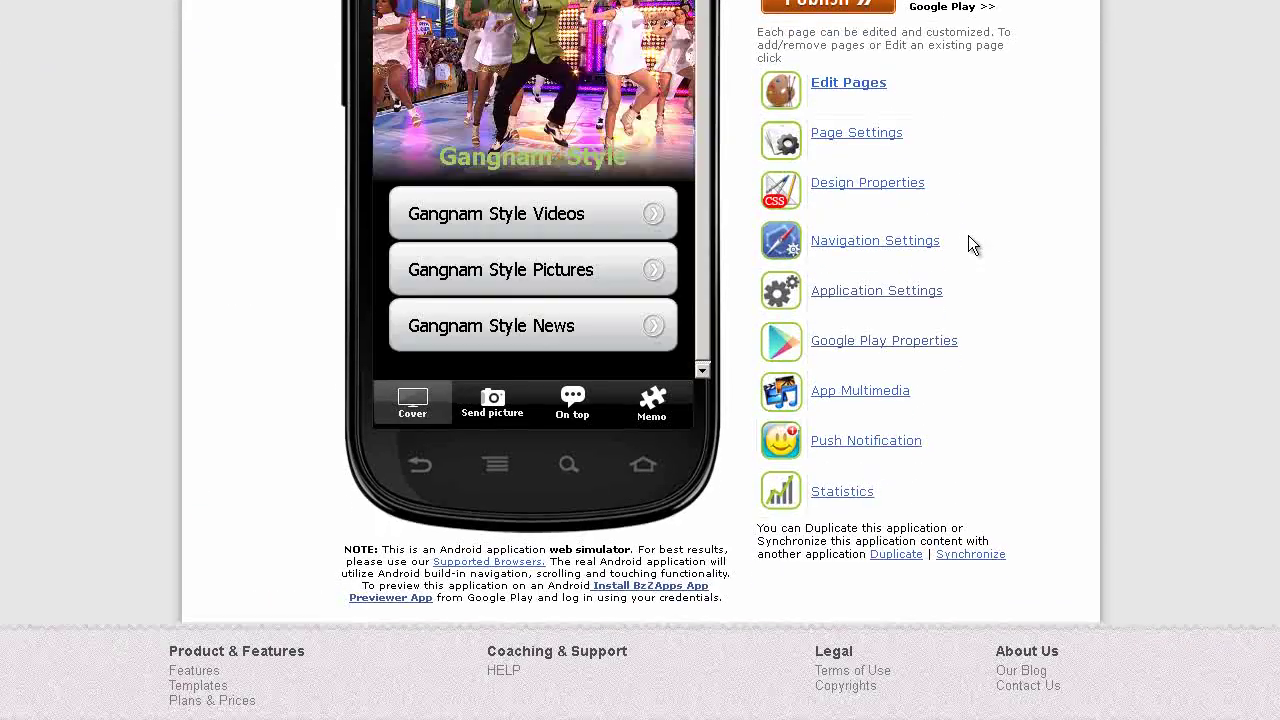
pyautogui.click(862, 300)
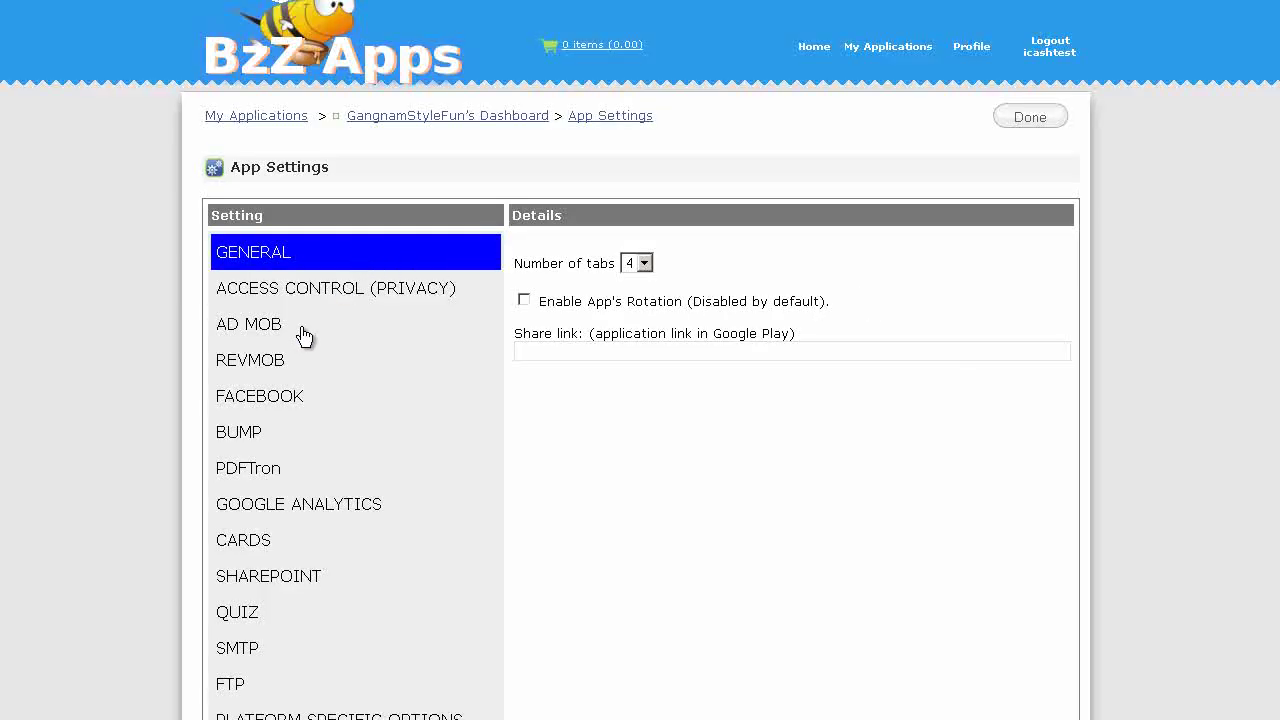
pyautogui.click(250, 336)
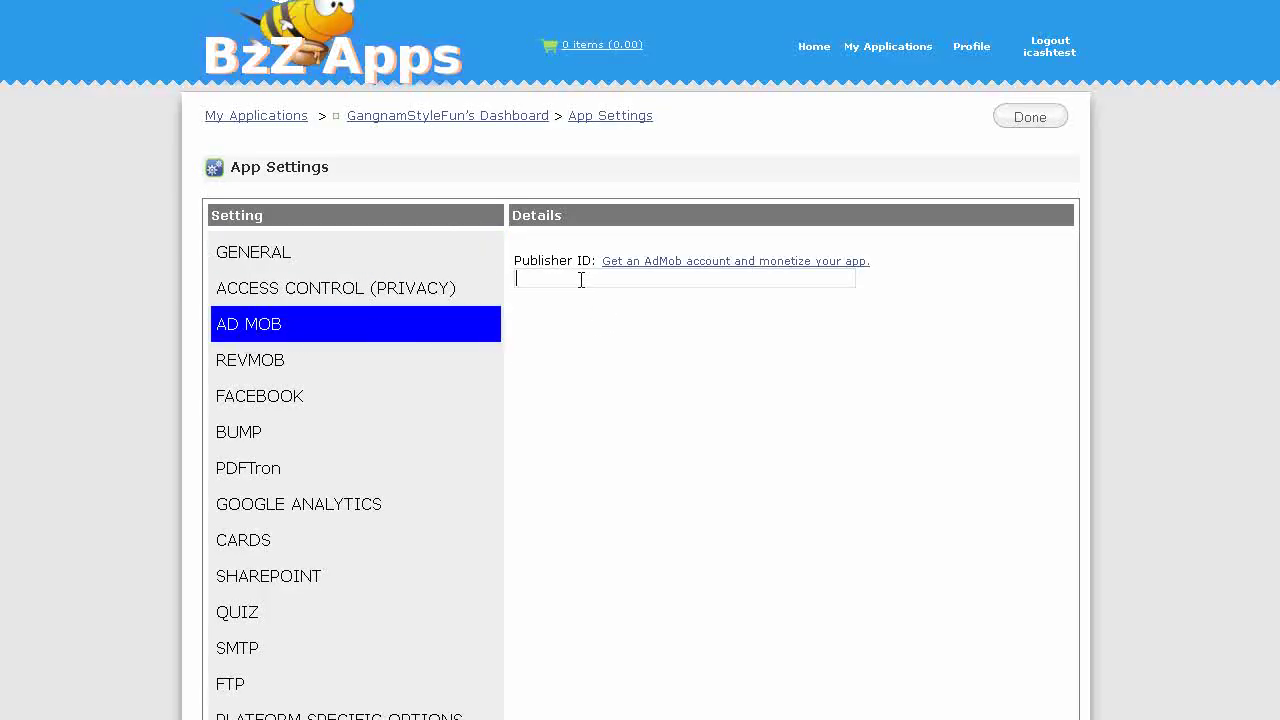
pyautogui.hotkey('ctrl', 'v')
pyautogui.scroll(-5, 904, 507)
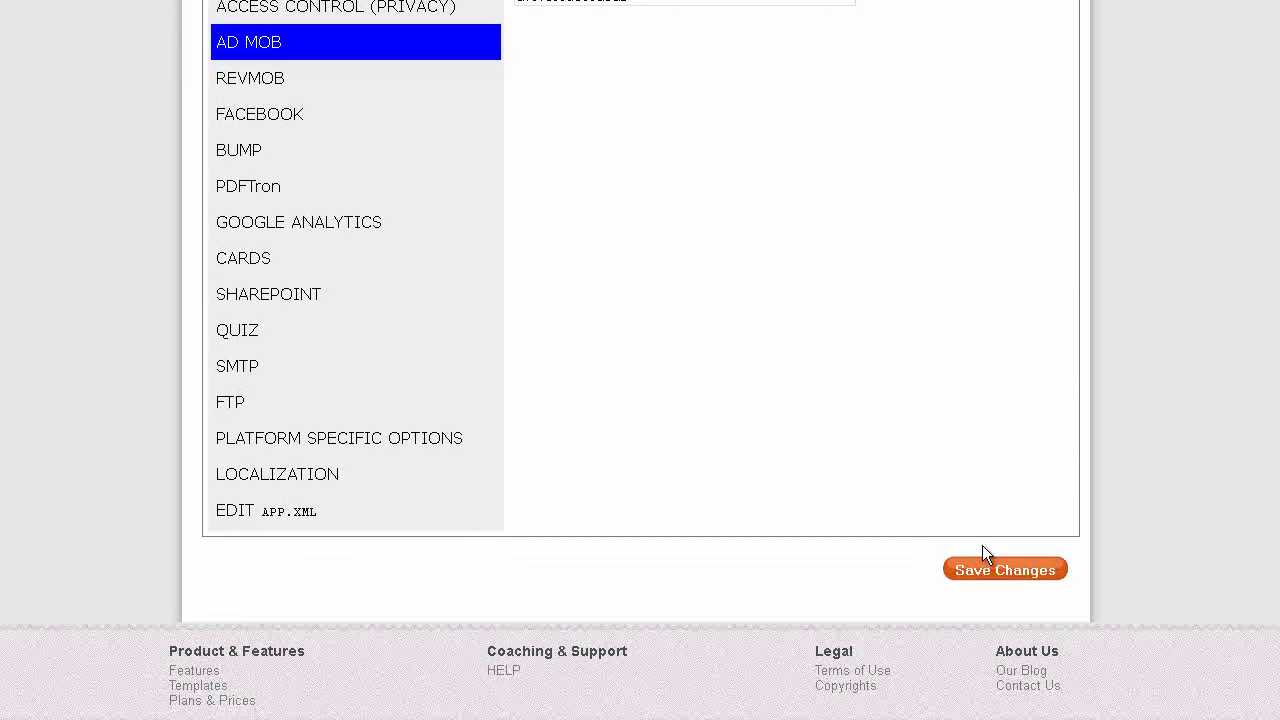
pyautogui.click(983, 572)
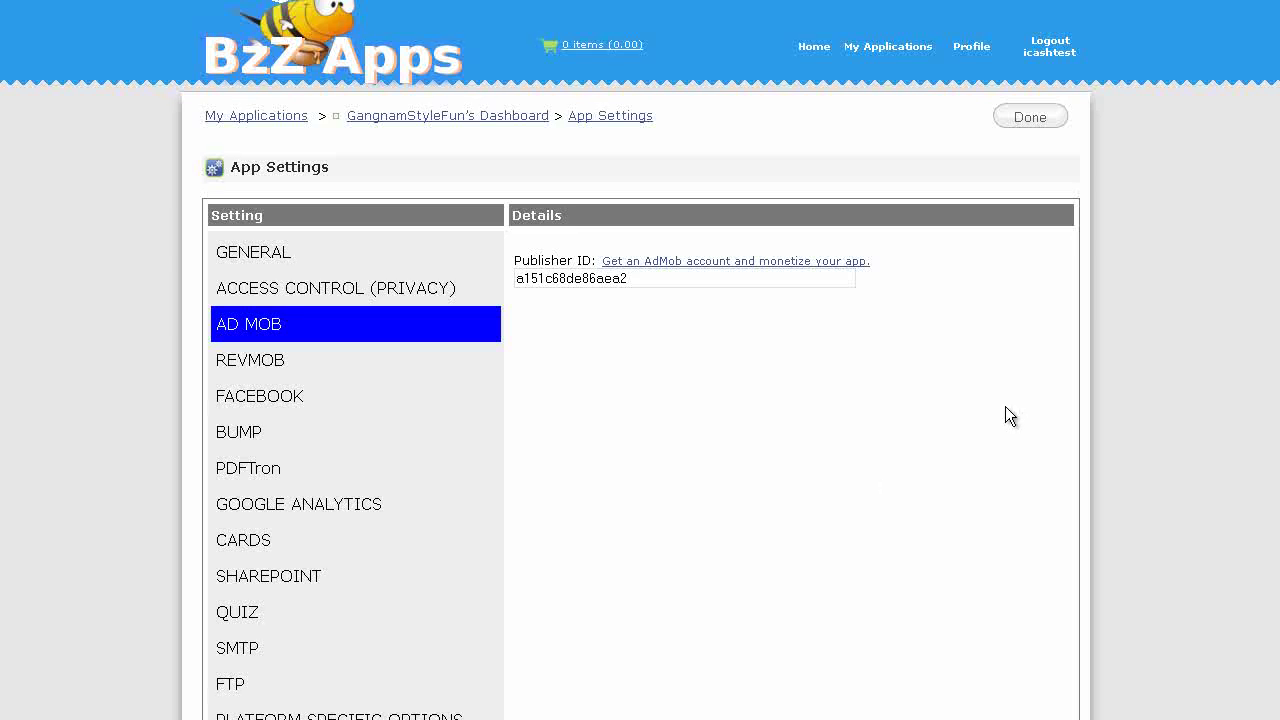
# In GangnamStyleFun's Page Settings, set the global top ad banner to AdMob.
pyautogui.click(474, 118)
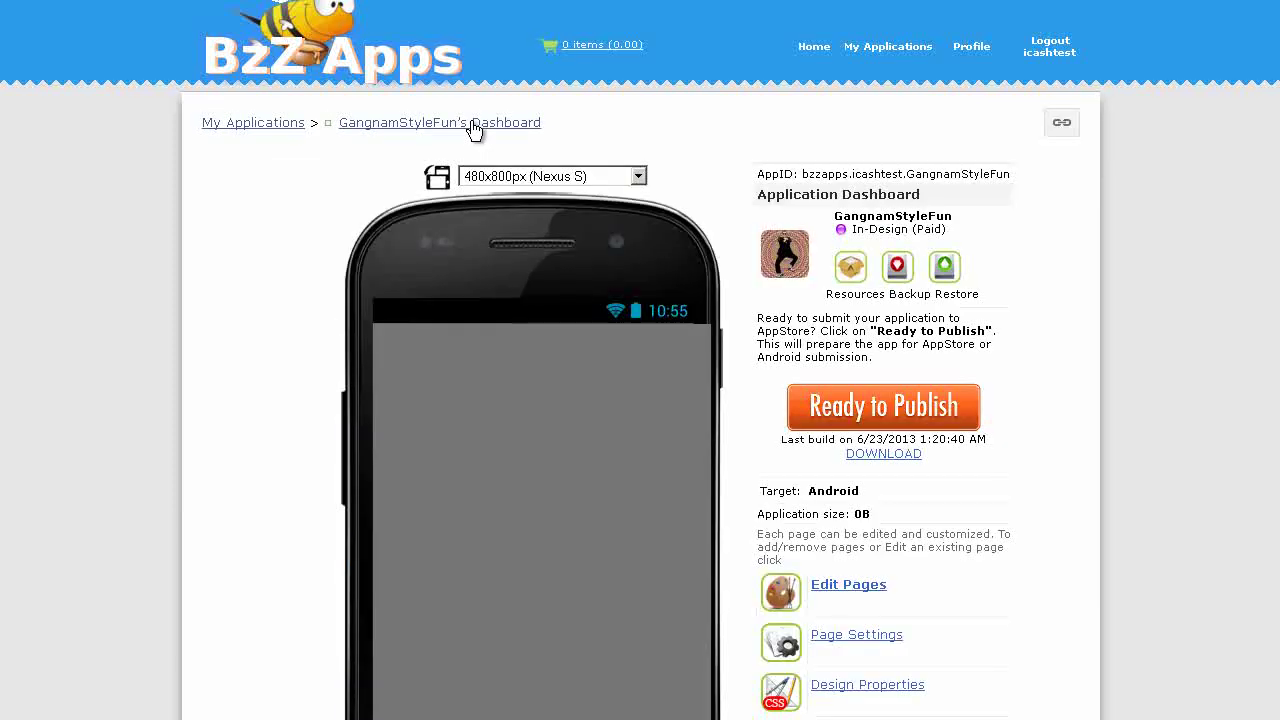
pyautogui.scroll(-5, 984, 225)
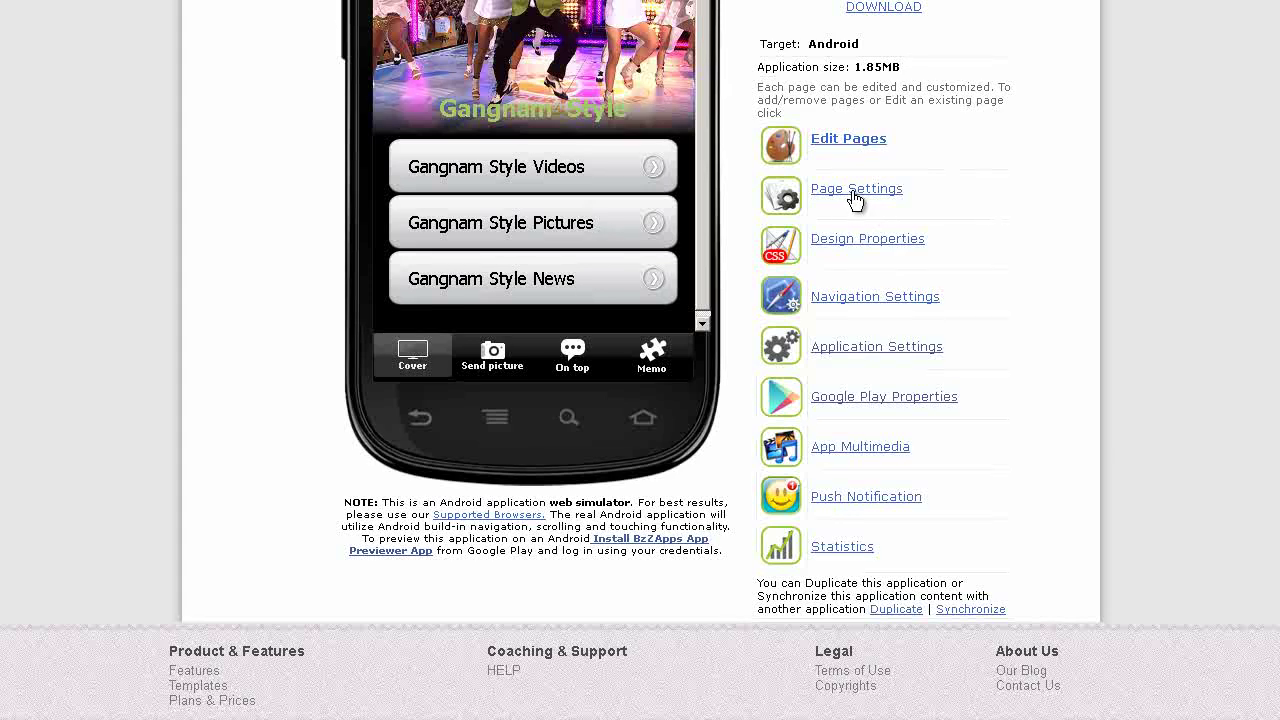
pyautogui.click(855, 198)
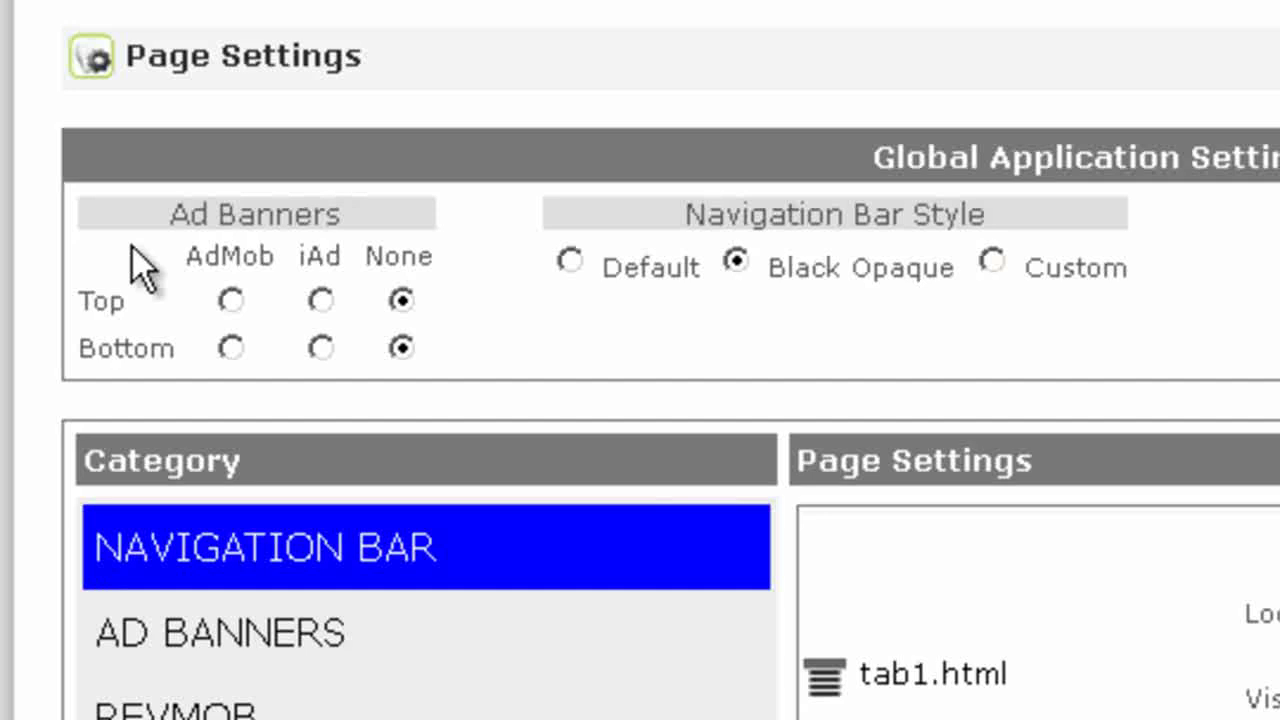
pyautogui.click(230, 301)
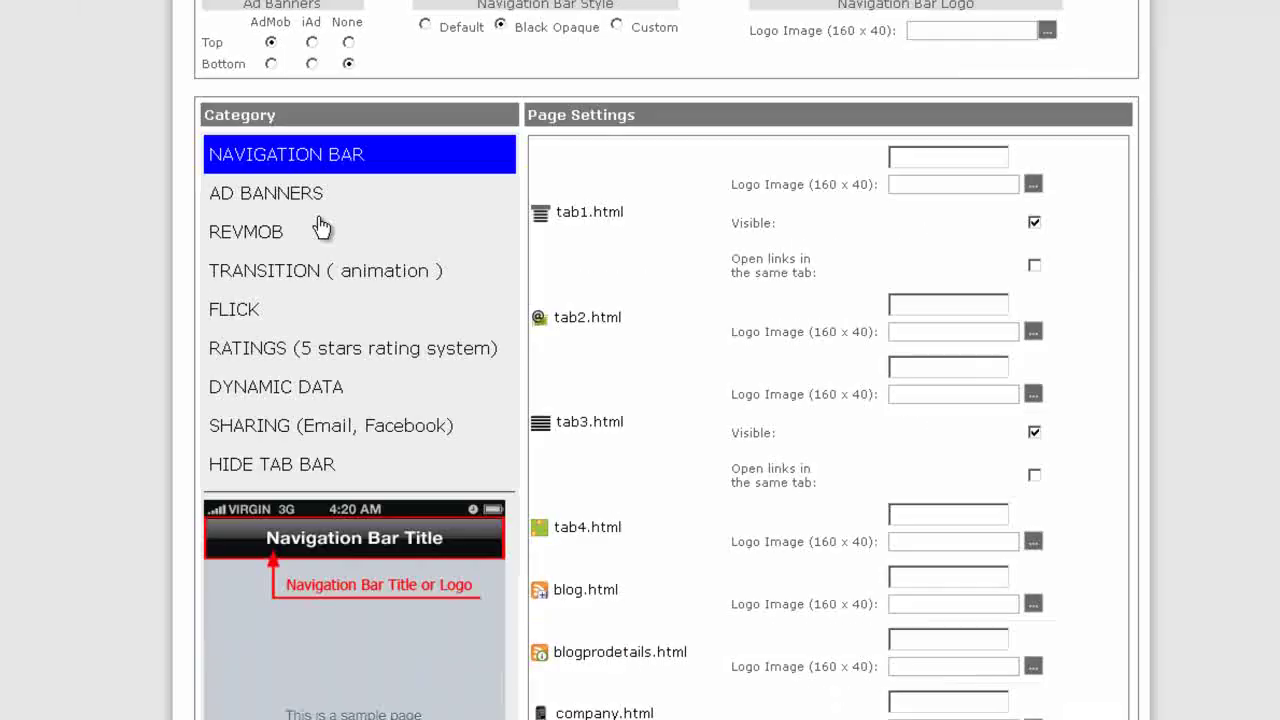
# In the per-page Ad Banners settings, set tab1.html's top banner to None and both banners of tab2.html, tab3.html and tab4.html to Inherited.
pyautogui.click(292, 206)
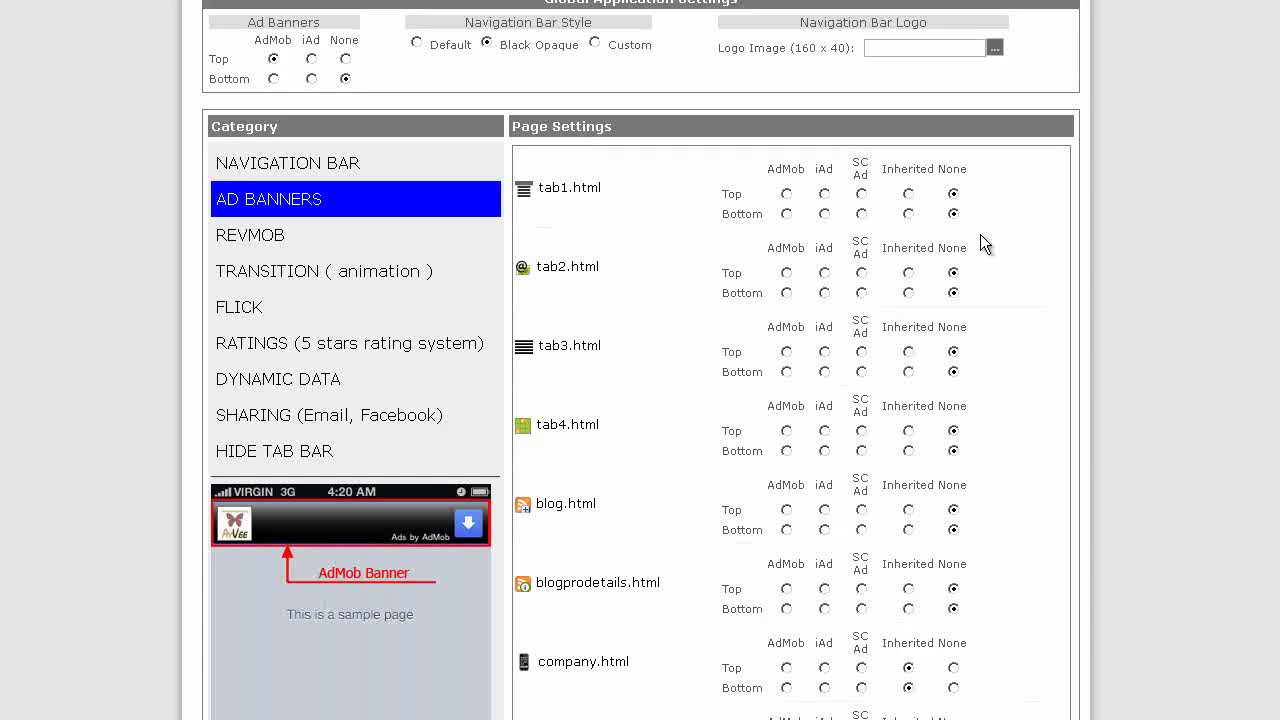
pyautogui.scroll(-3, 982, 238)
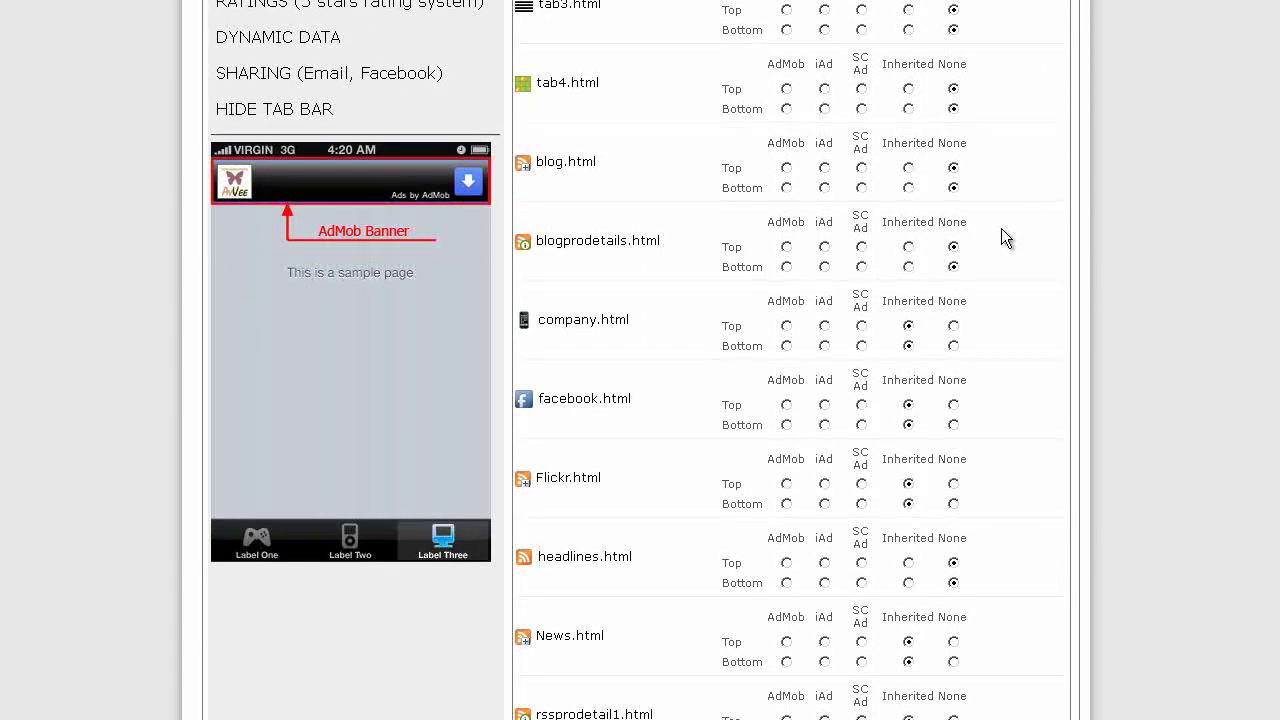
pyautogui.scroll(3, 1006, 237)
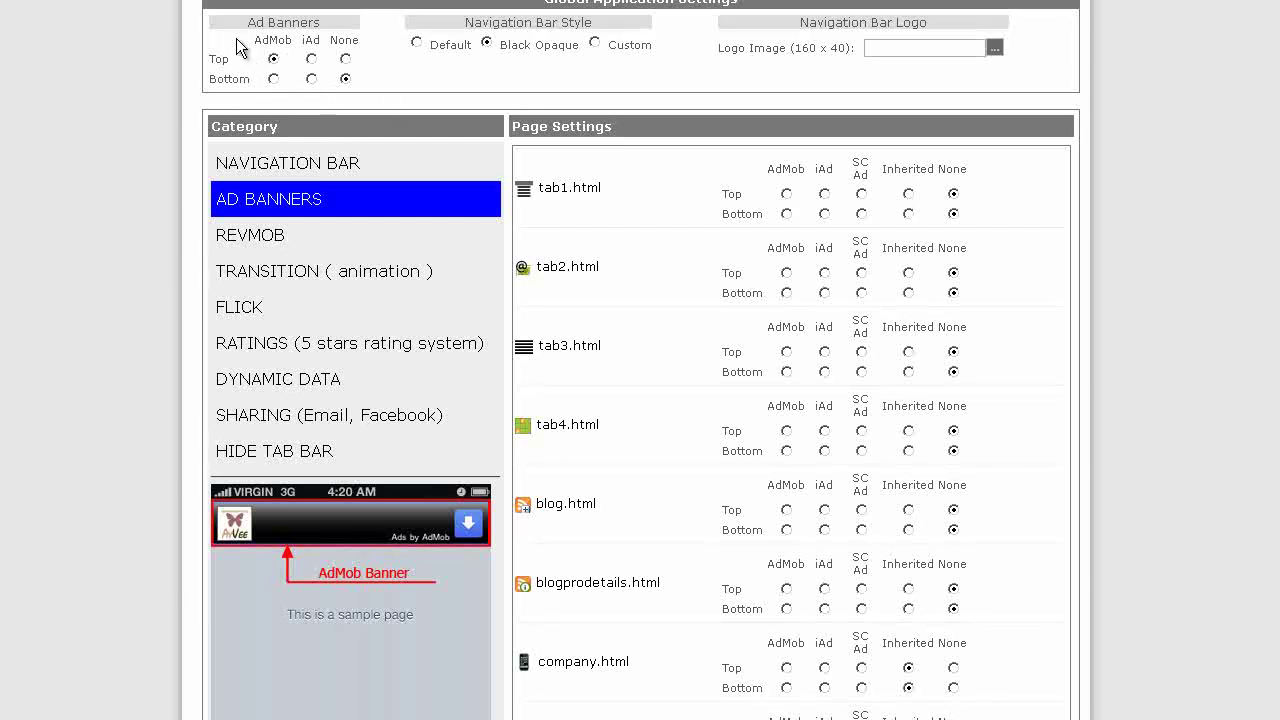
pyautogui.click(908, 194)
pyautogui.click(953, 194)
pyautogui.click(908, 273)
pyautogui.scroll(-2, 997, 275)
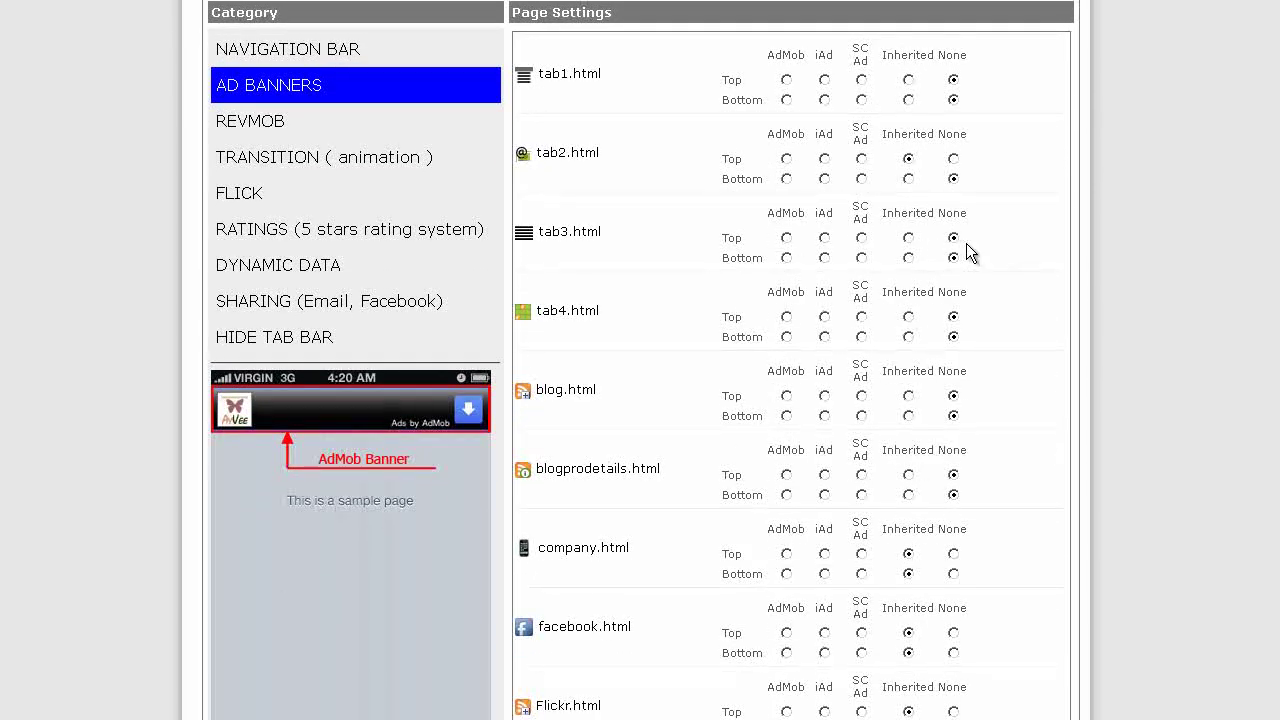
pyautogui.click(907, 239)
pyautogui.click(909, 337)
pyautogui.click(908, 318)
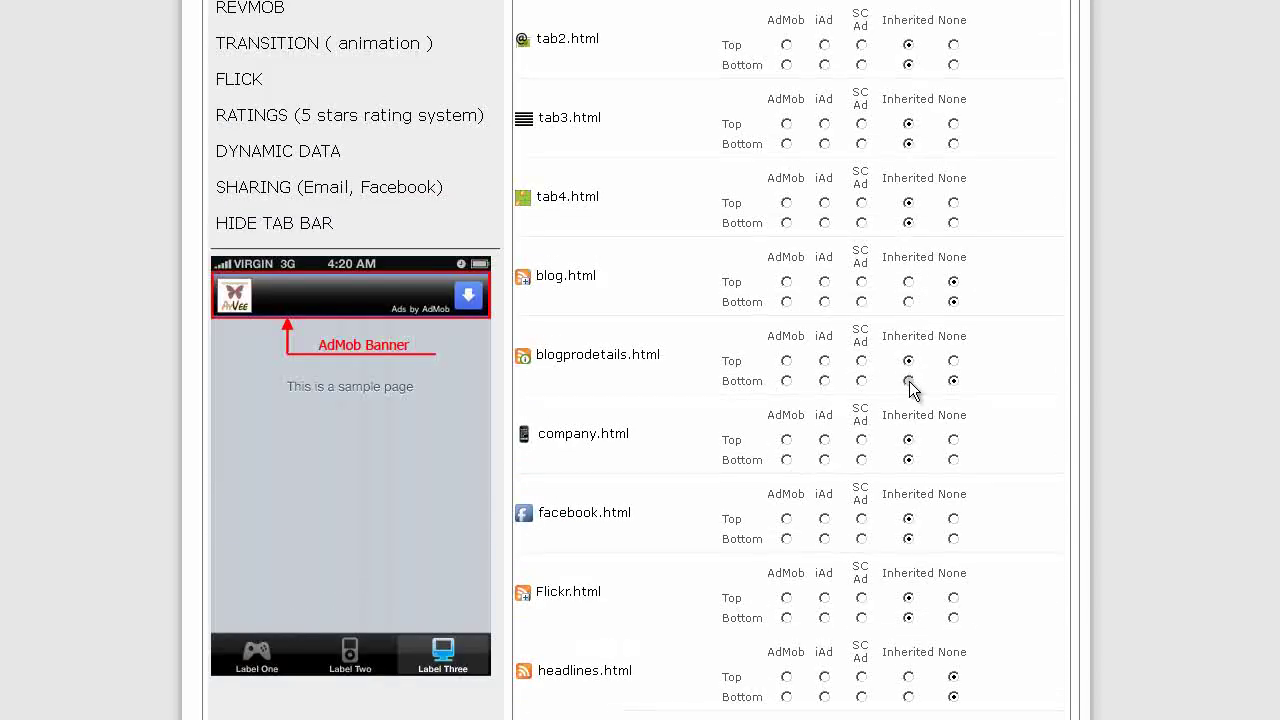
# Set the top and bottom ad banners of blog.html, blogprodetails.html, headlines.html and twitter.html to Inherited.
pyautogui.click(908, 282)
pyautogui.click(908, 302)
pyautogui.scroll(-3, 910, 360)
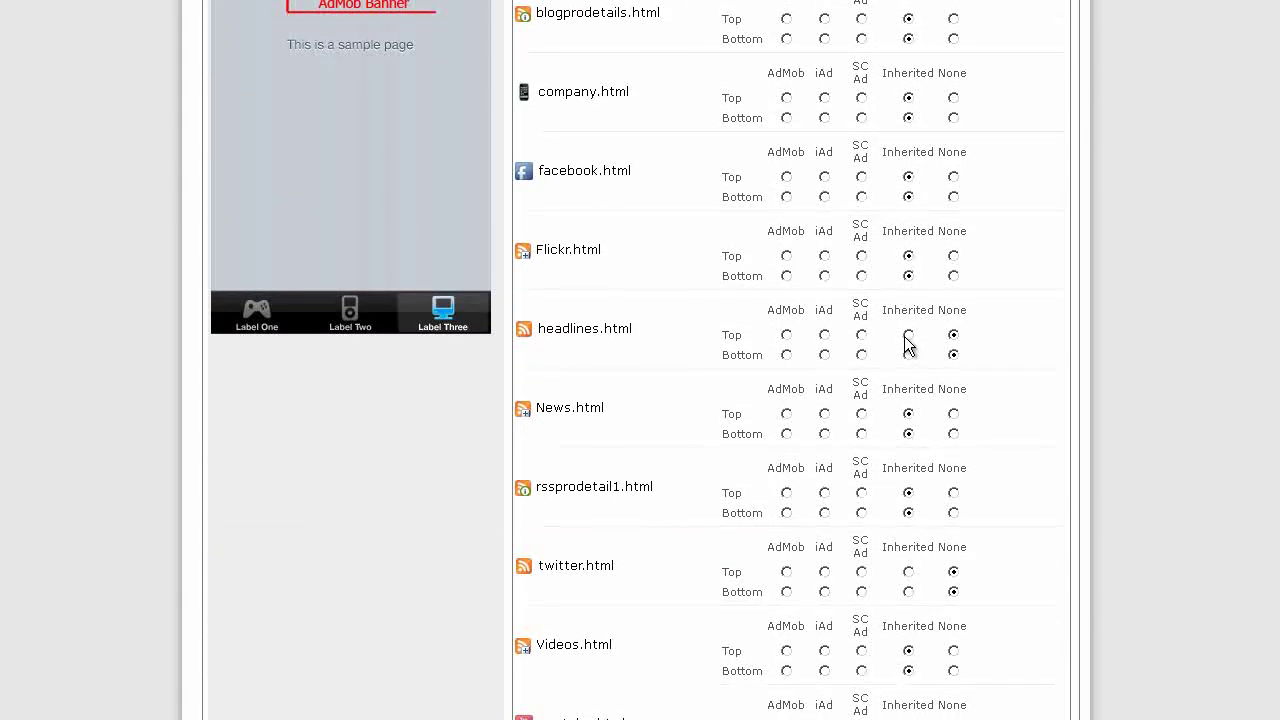
pyautogui.click(908, 334)
pyautogui.click(908, 354)
pyautogui.scroll(-3, 910, 356)
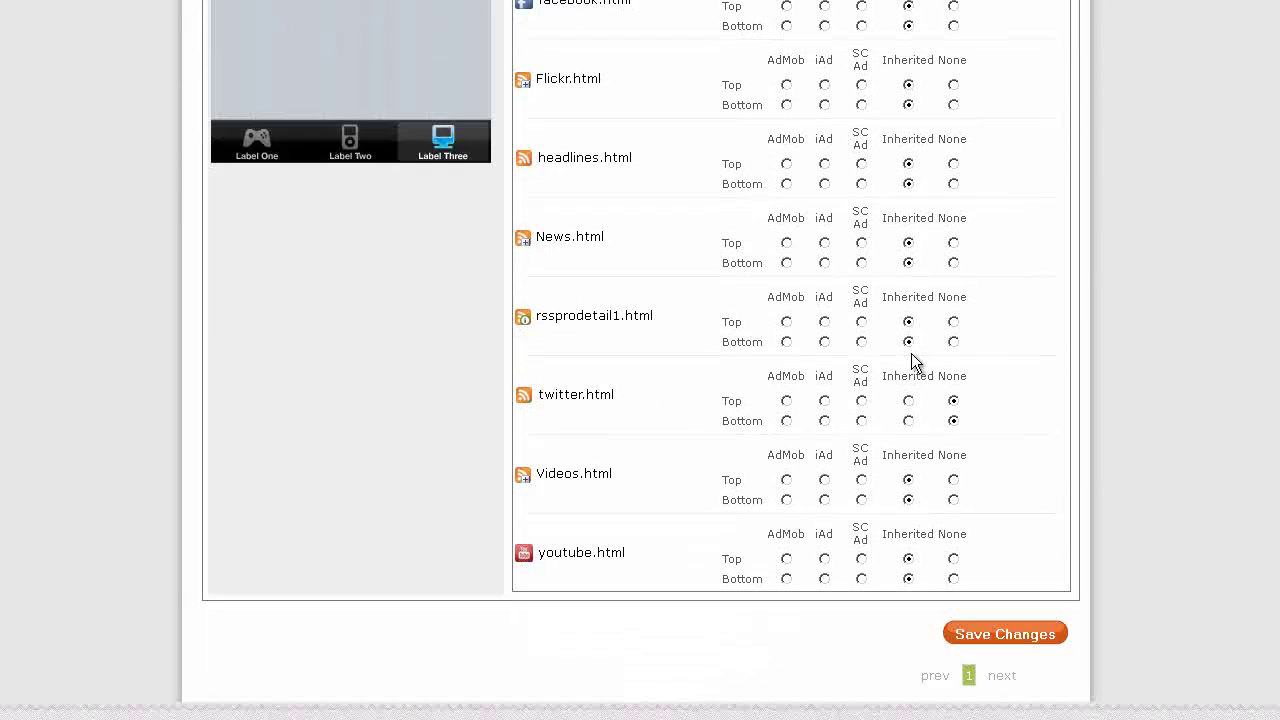
pyautogui.click(908, 320)
pyautogui.click(908, 340)
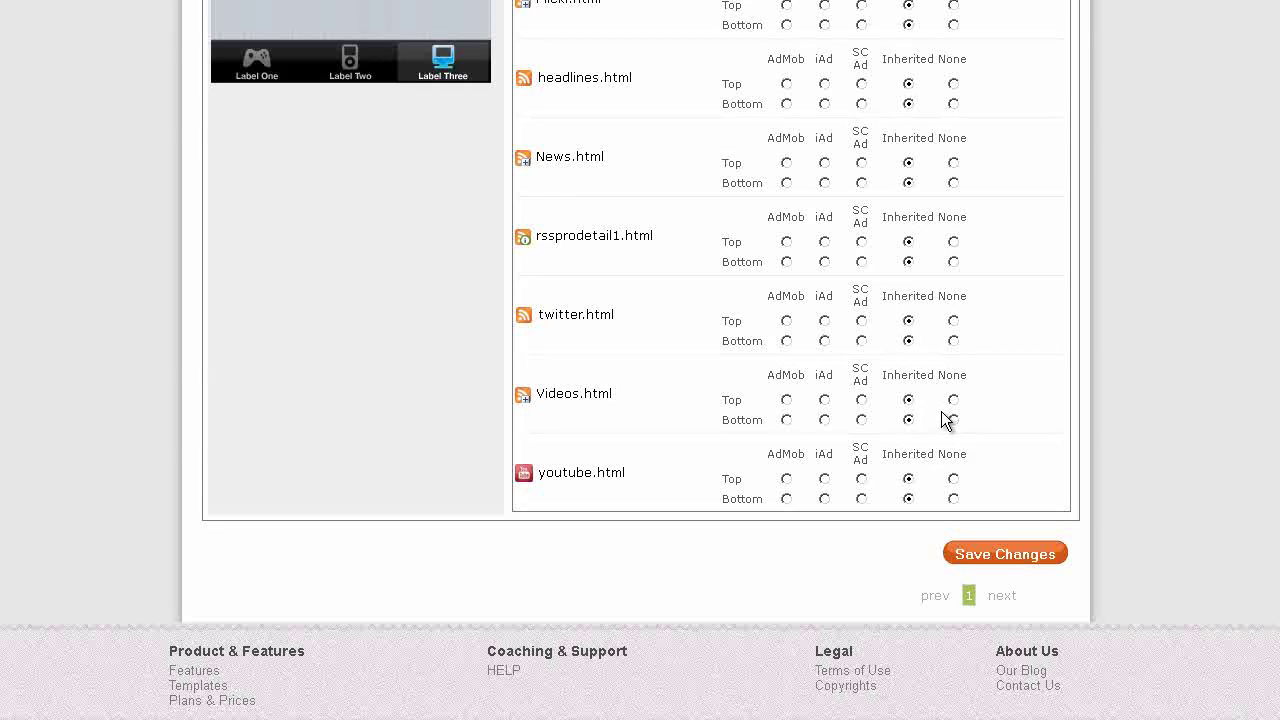
# Review the ad banner settings of all pages from tab1.html to youtube.html and compare them with the global banner settings.
pyautogui.scroll(3, 945, 418)
pyautogui.scroll(6, 945, 418)
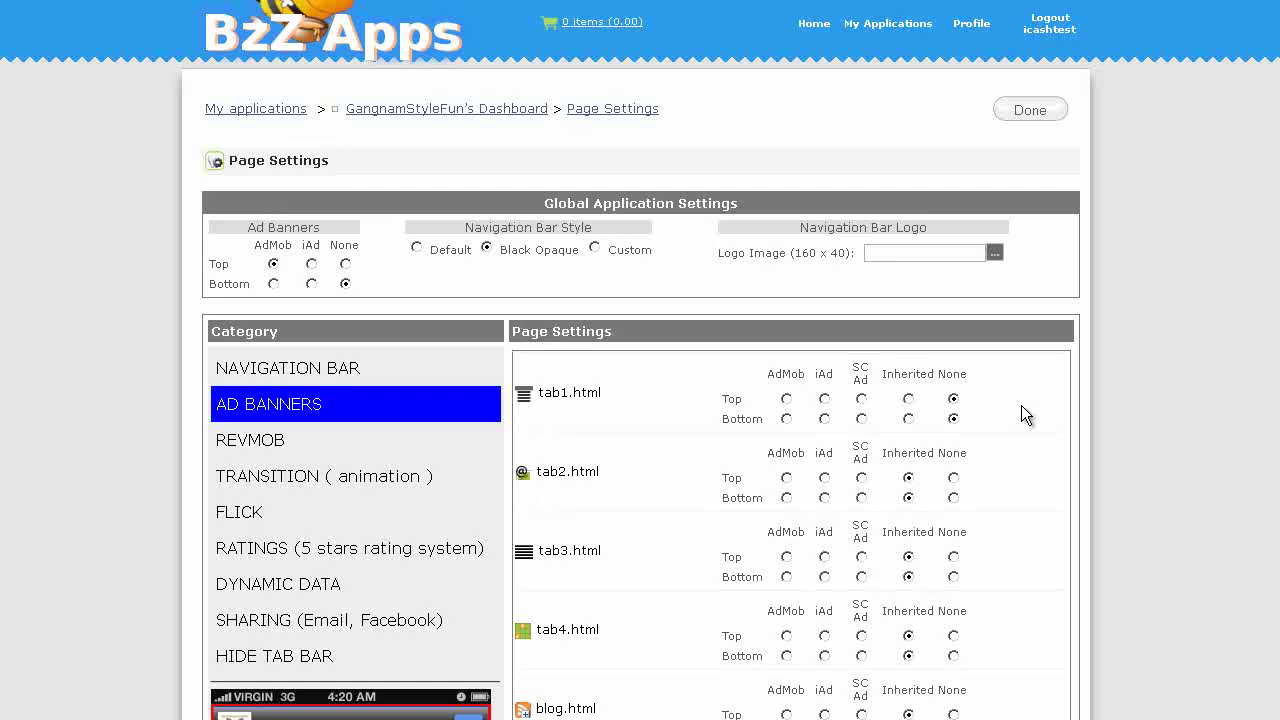
pyautogui.scroll(-3, 1005, 390)
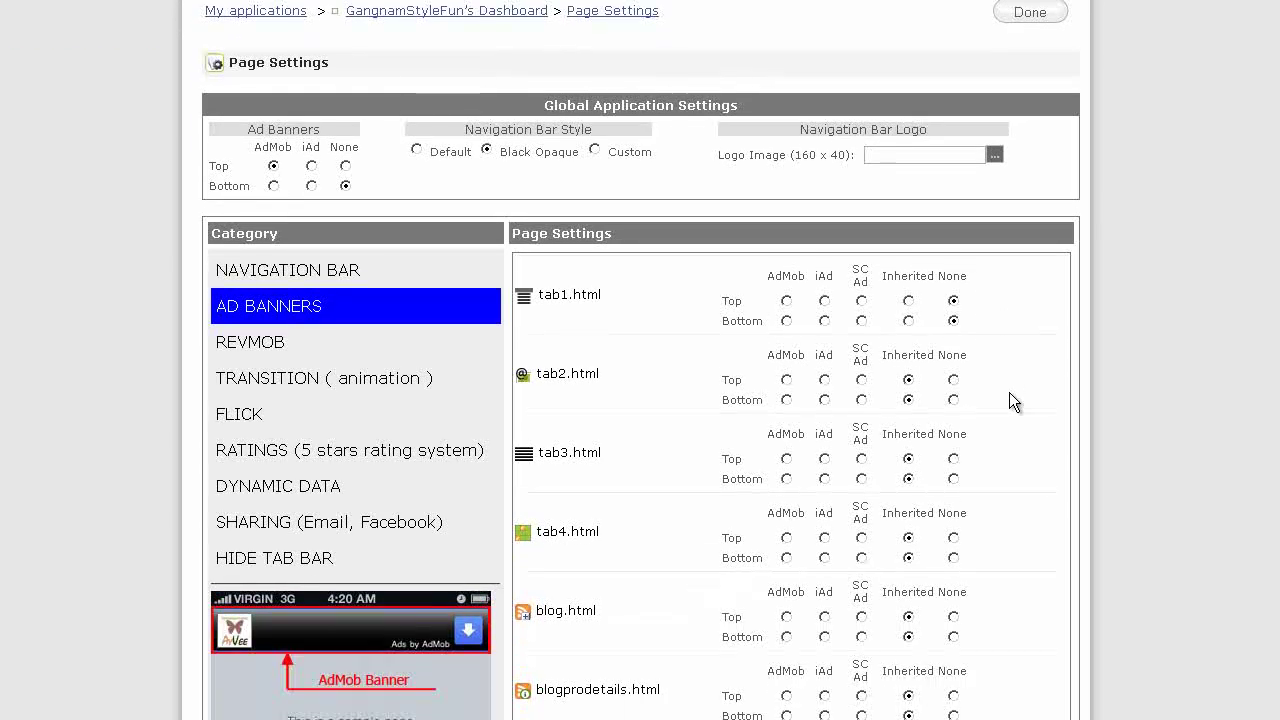
pyautogui.scroll(-10, 1015, 389)
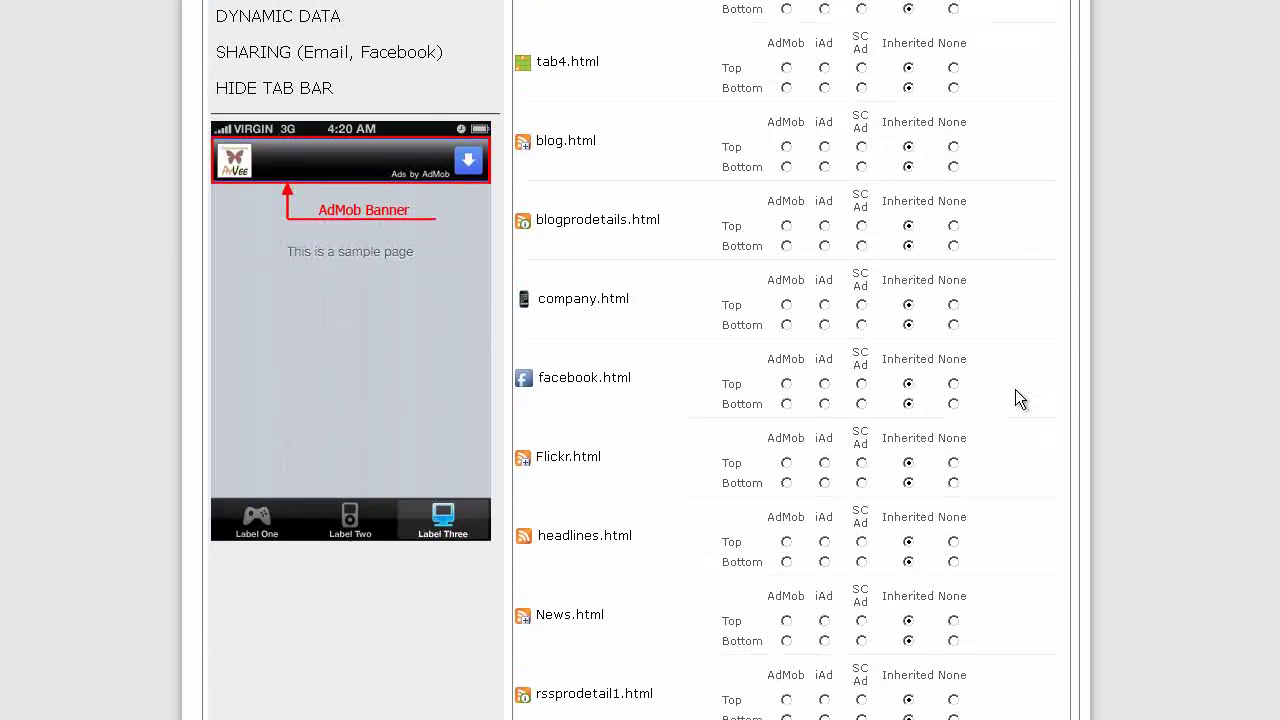
pyautogui.scroll(-5, 1015, 387)
pyautogui.scroll(-5, 1015, 387)
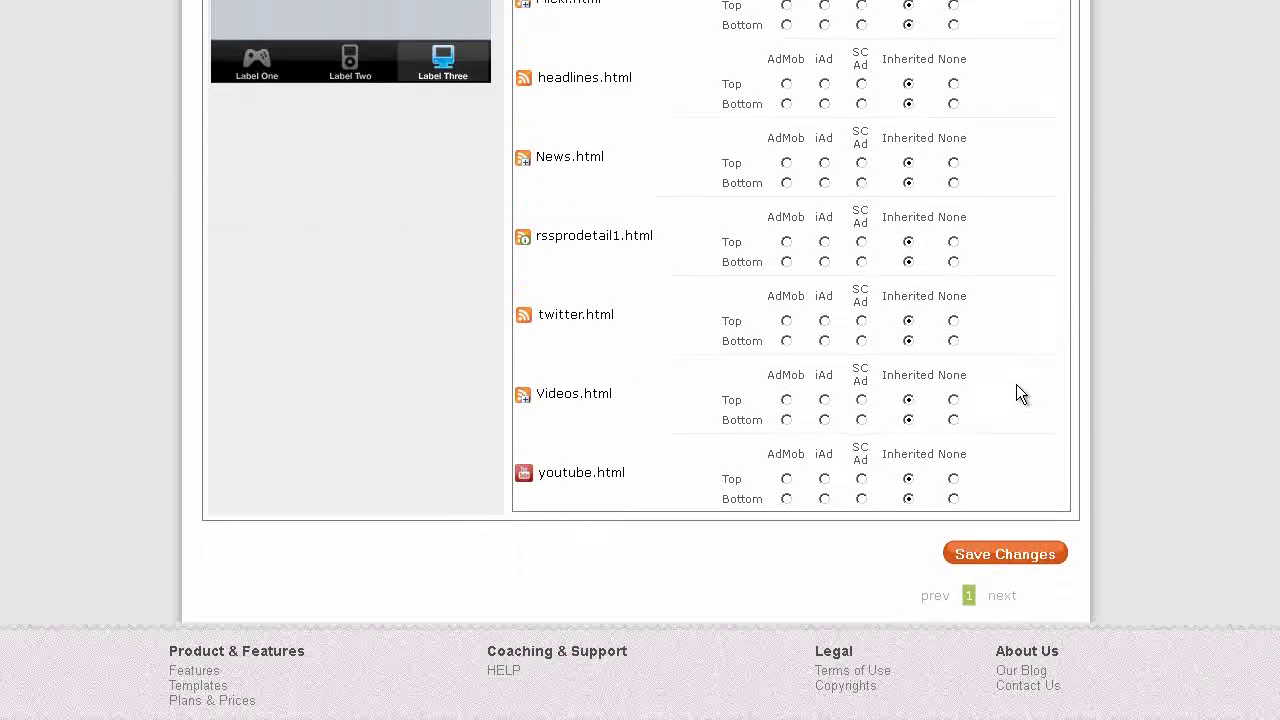
pyautogui.scroll(20, 1016, 394)
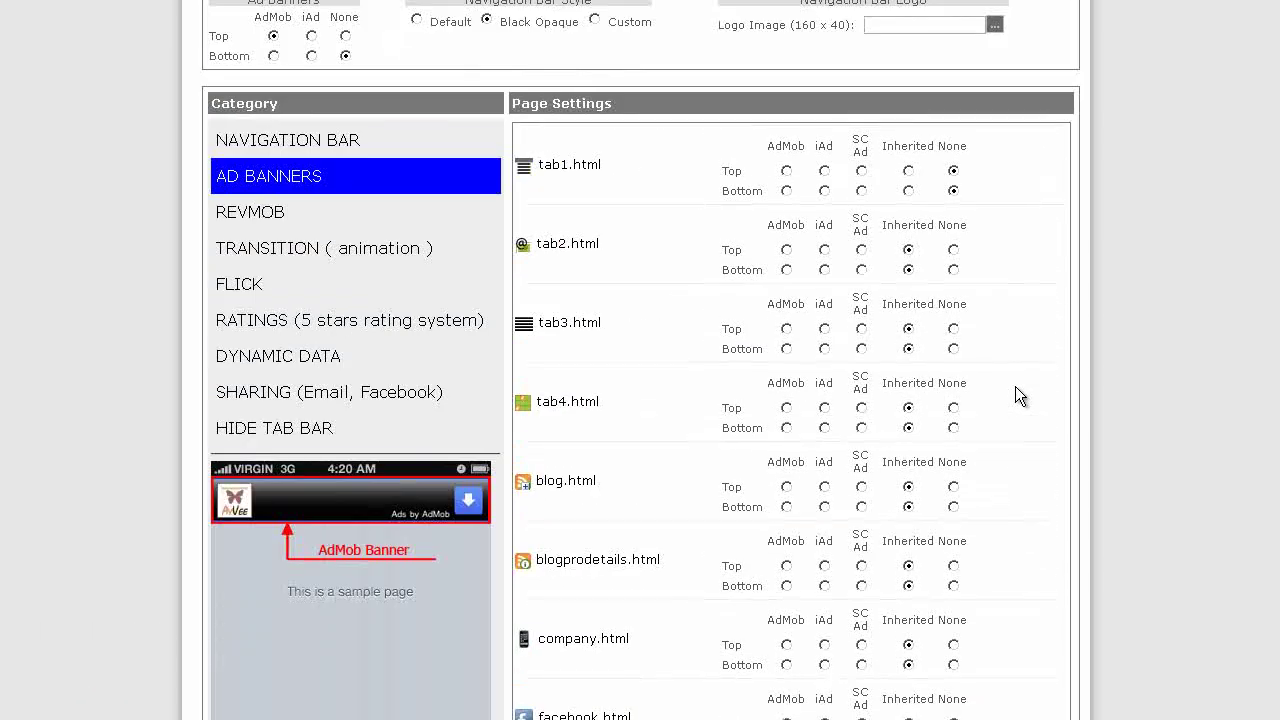
pyautogui.scroll(1, 1015, 386)
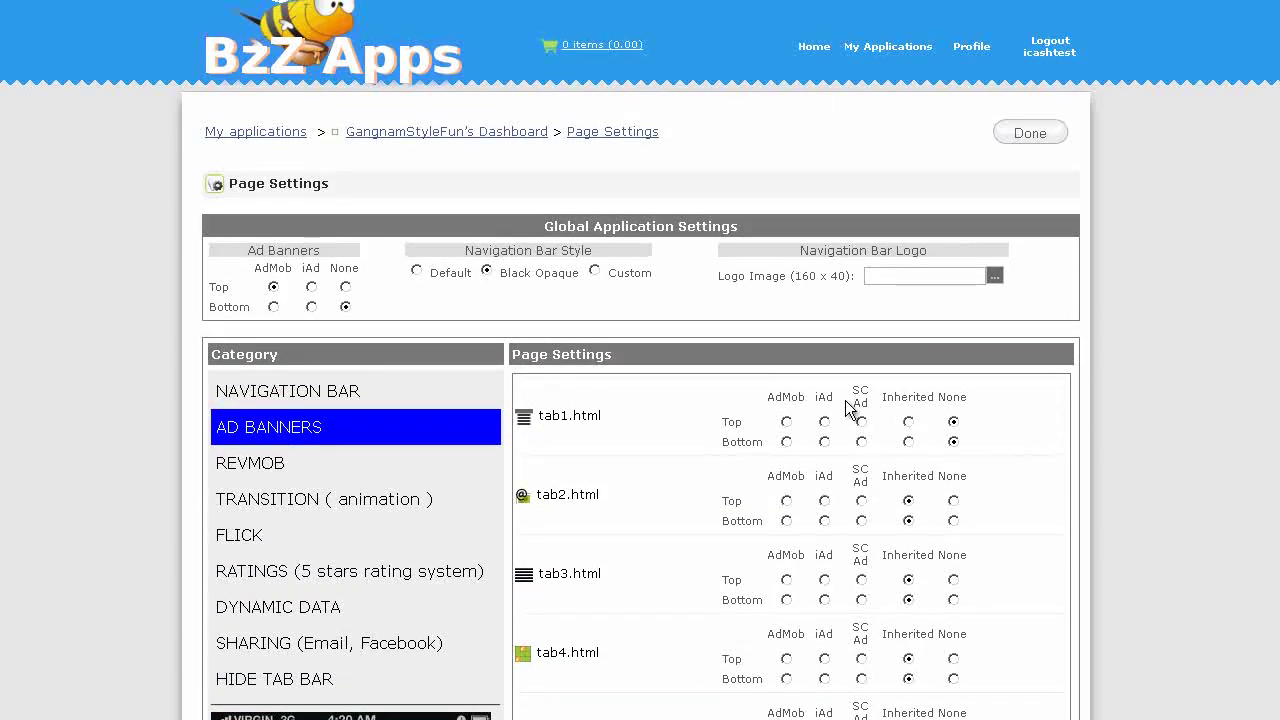
pyautogui.scroll(-20, 1030, 448)
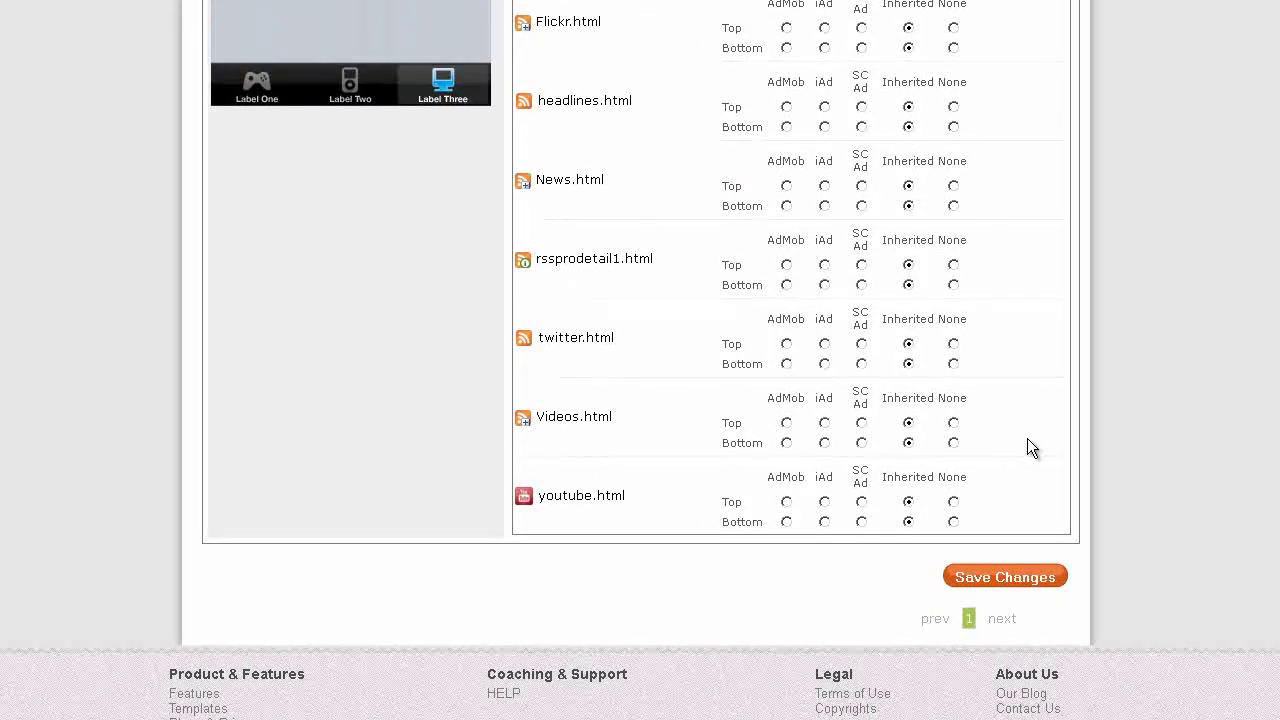
pyautogui.scroll(20, 1022, 437)
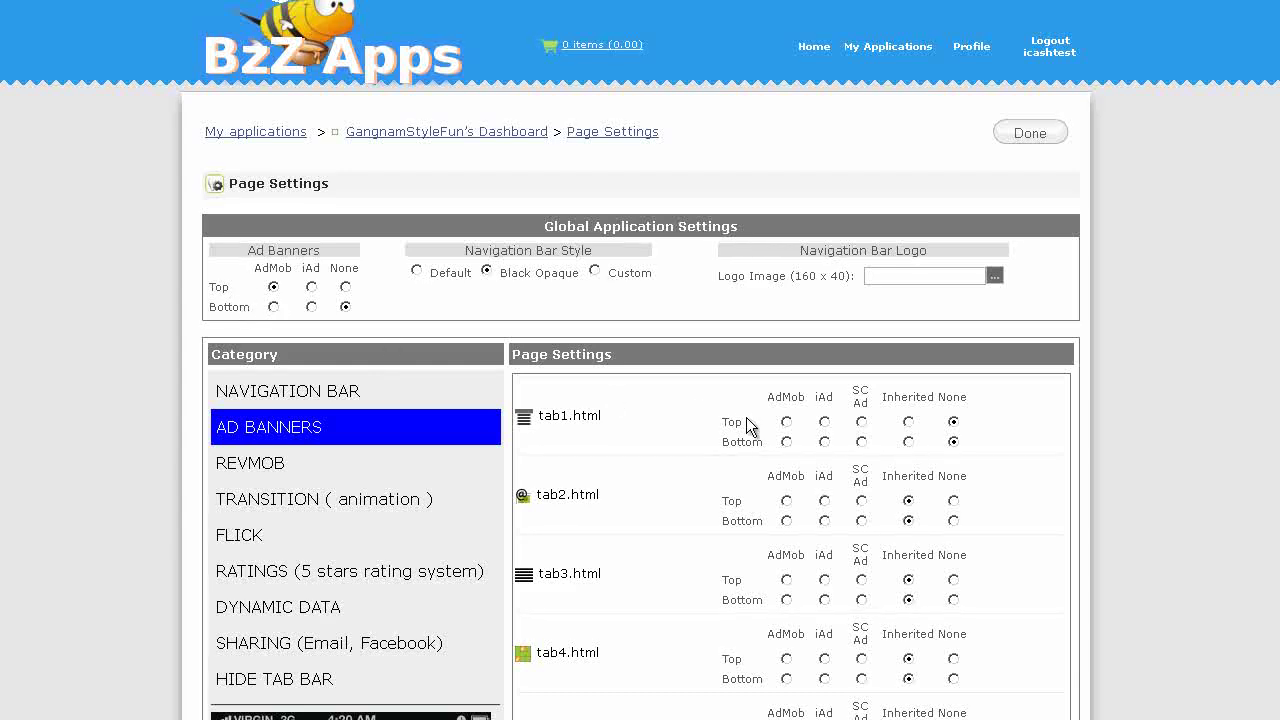
pyautogui.scroll(-10, 986, 434)
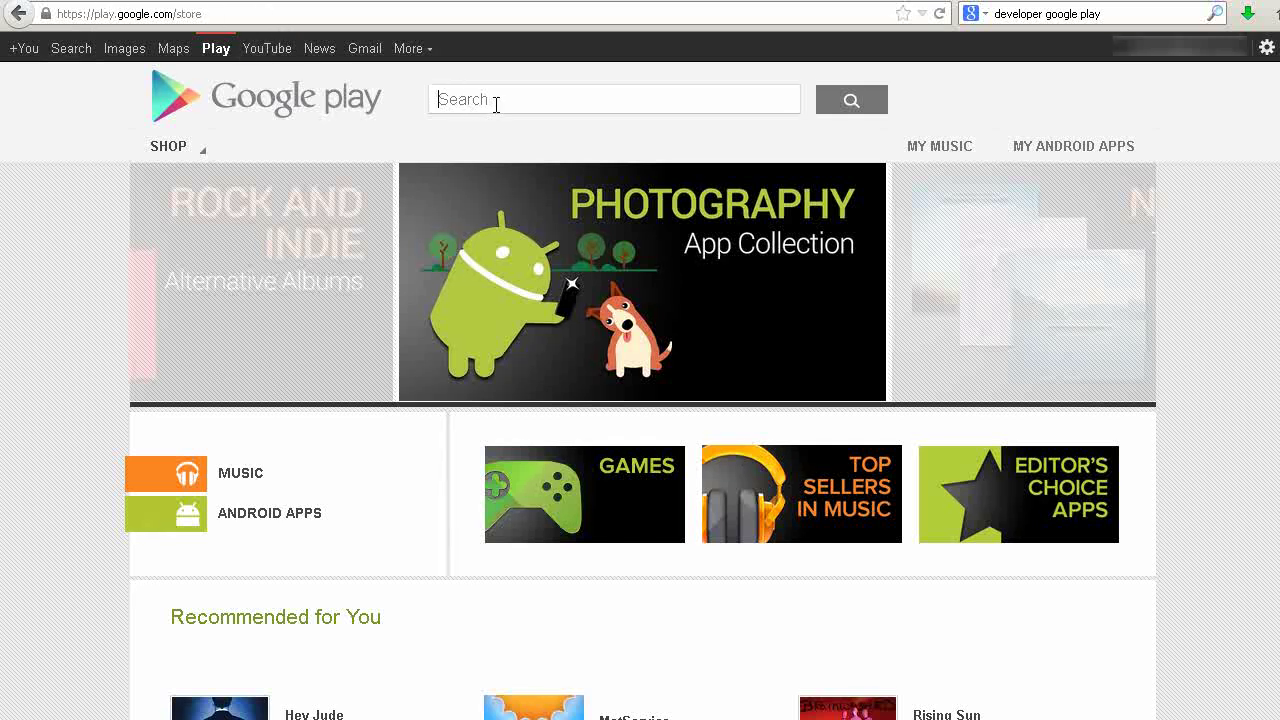
# Search Google Play for bzzapps, list all matching apps and open the Gangnam Style Fun app page.
pyautogui.write('zapps')
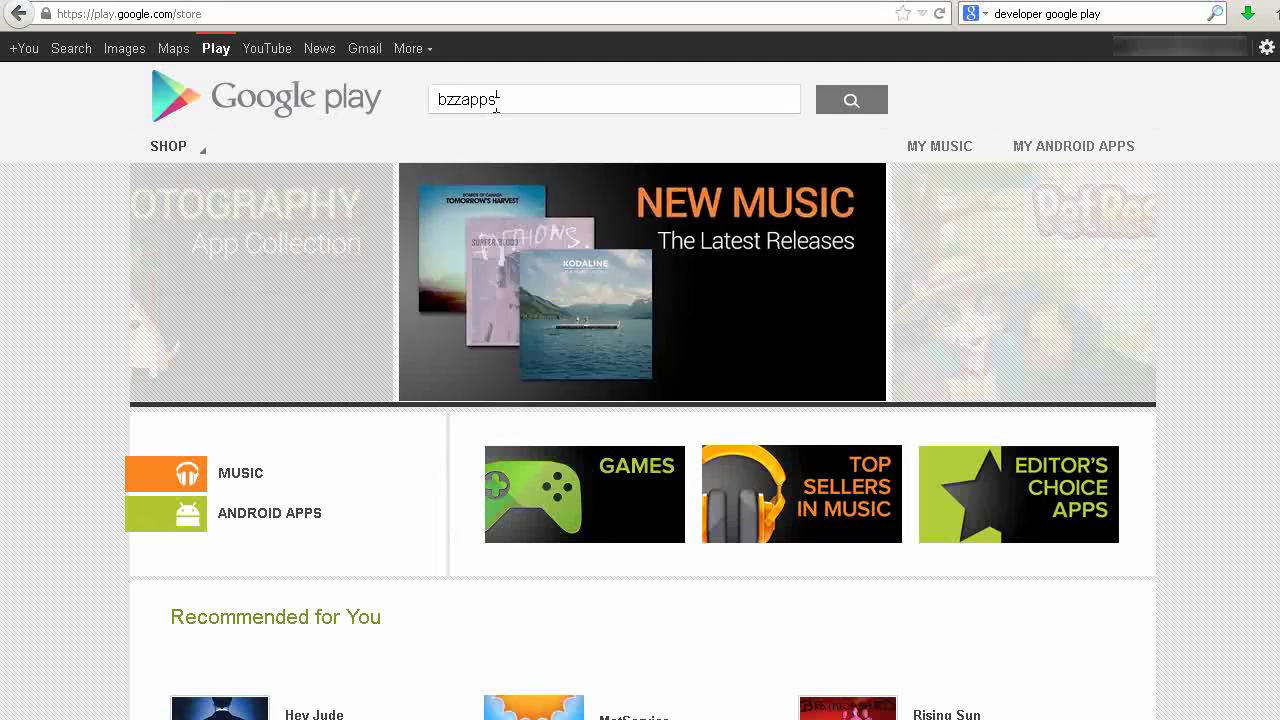
pyautogui.press('Return')
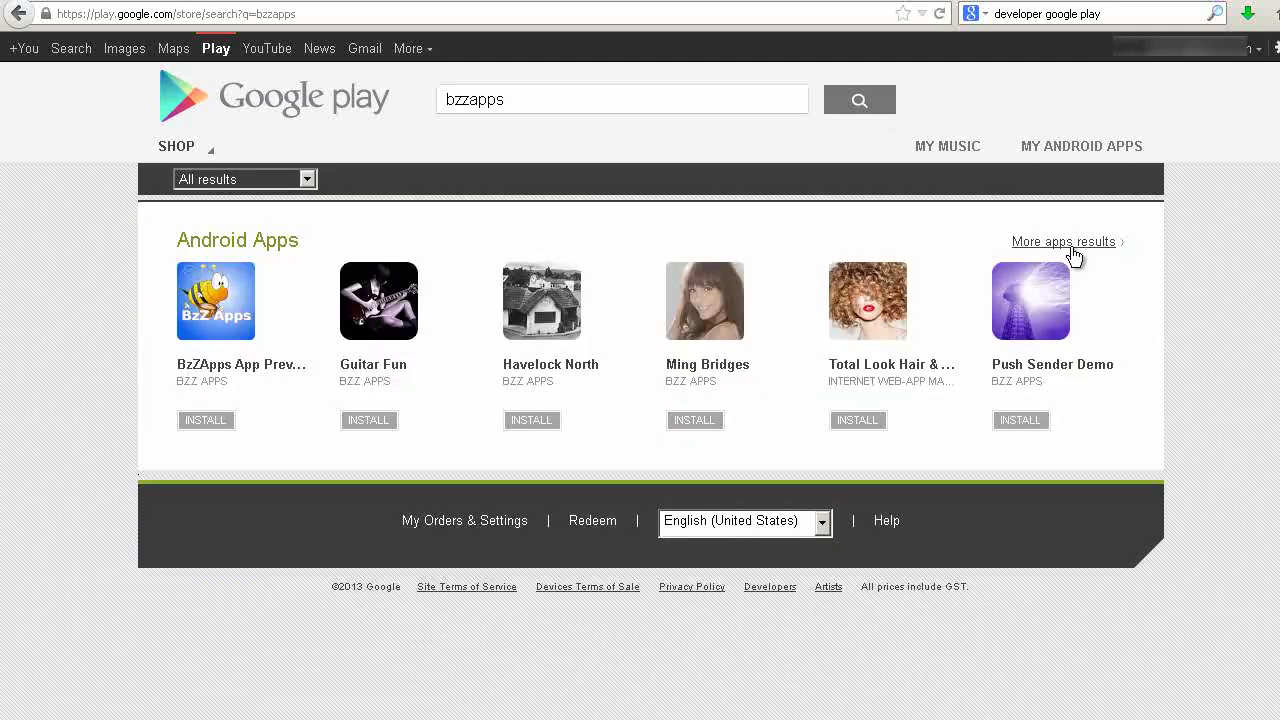
pyautogui.click(1068, 244)
pyautogui.scroll(-6, 1060, 300)
pyautogui.scroll(-5, 1059, 299)
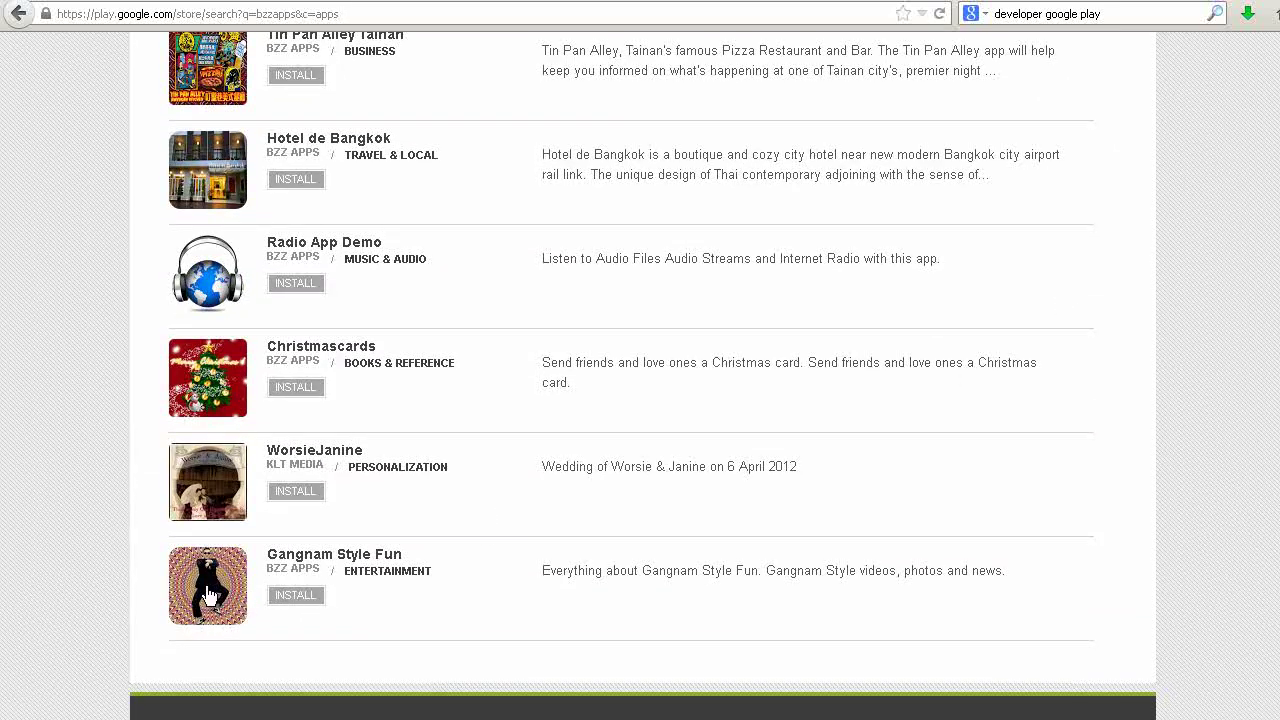
pyautogui.click(210, 595)
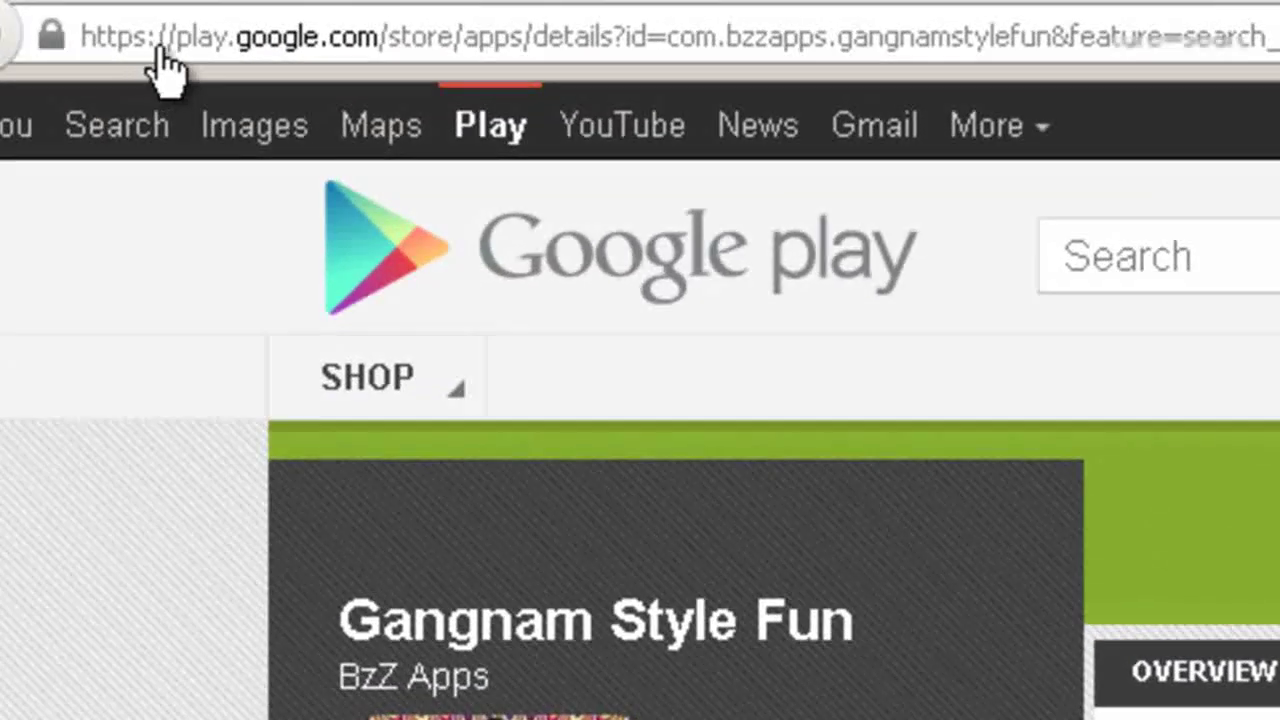
pyautogui.moveTo(178, 36); pyautogui.dragTo(1052, 42)
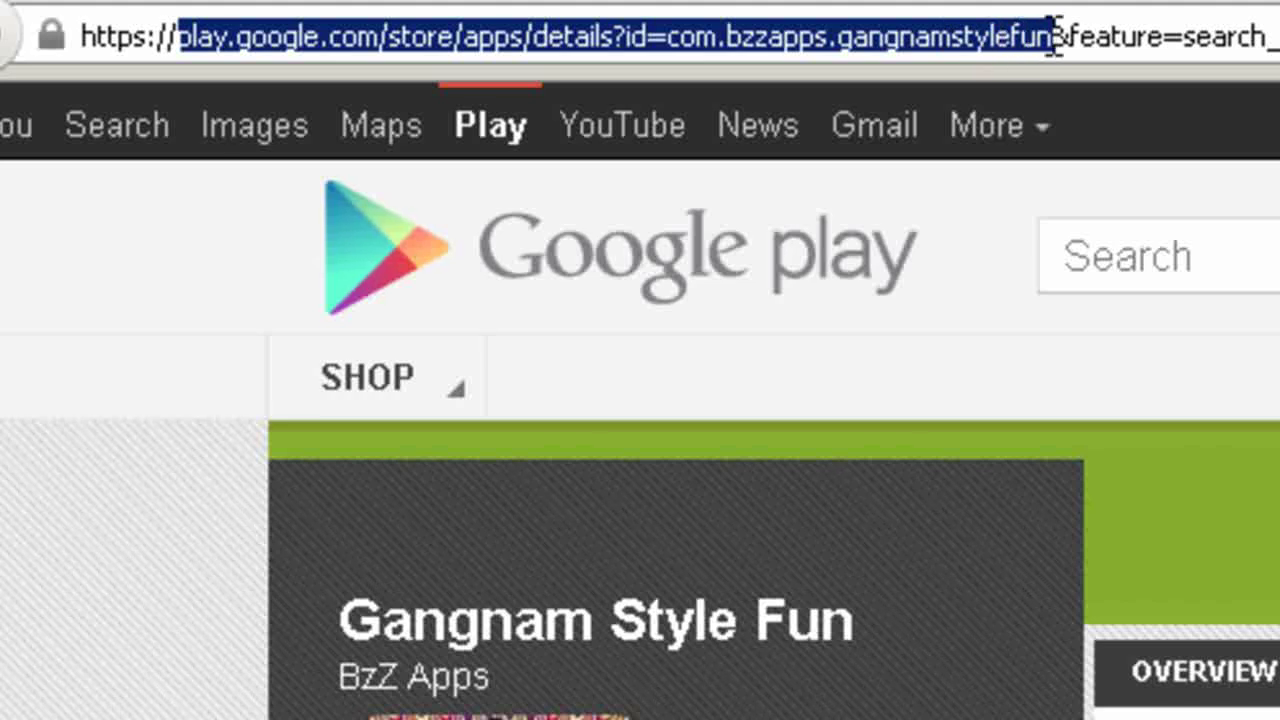
pyautogui.rightClick(912, 34)
pyautogui.click(995, 185)
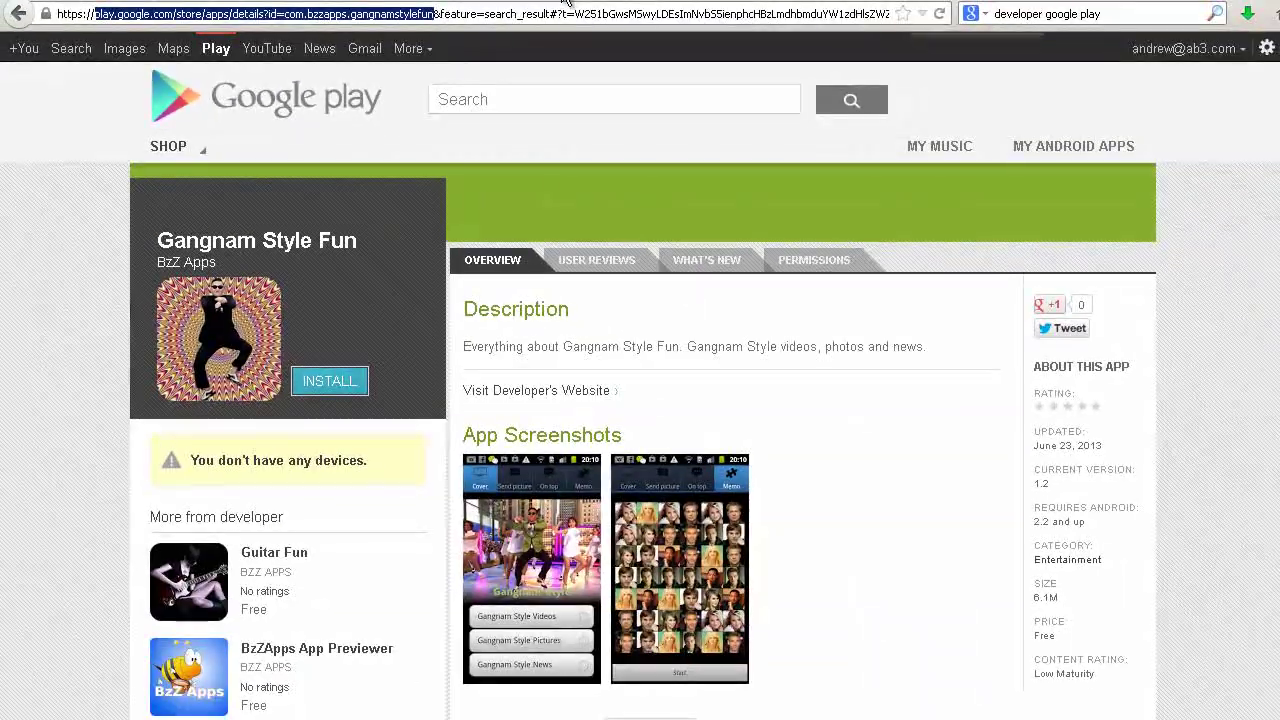
# Switch to AdMob's Sites & Apps page and open the Gangnam Style Fun app's details for editing.
pyautogui.click(566, 3)
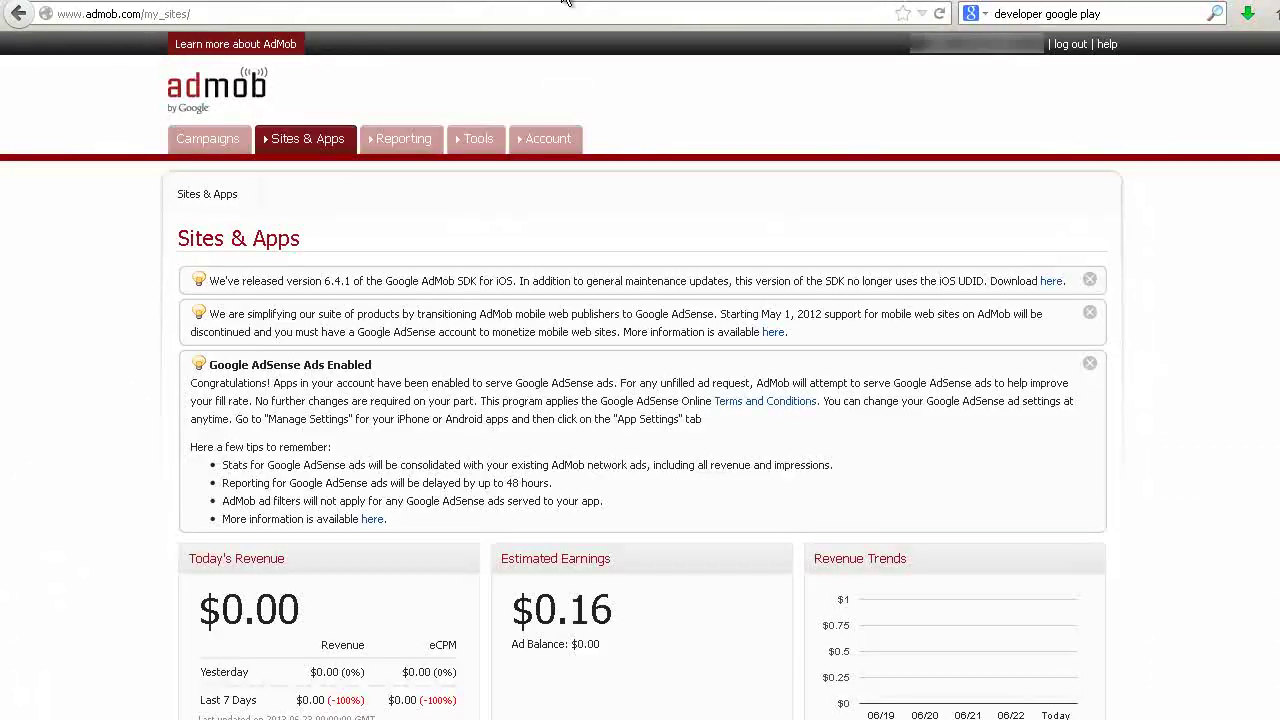
pyautogui.scroll(-5, 392, 236)
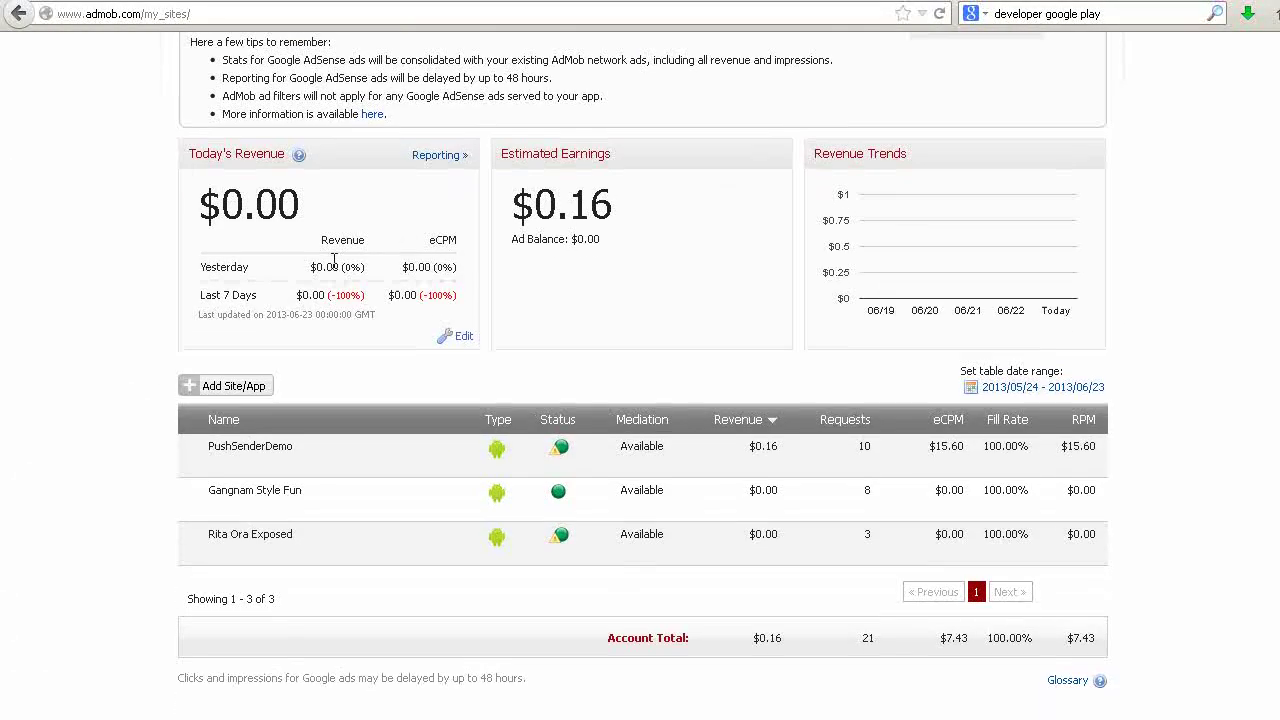
pyautogui.moveTo(306, 488)
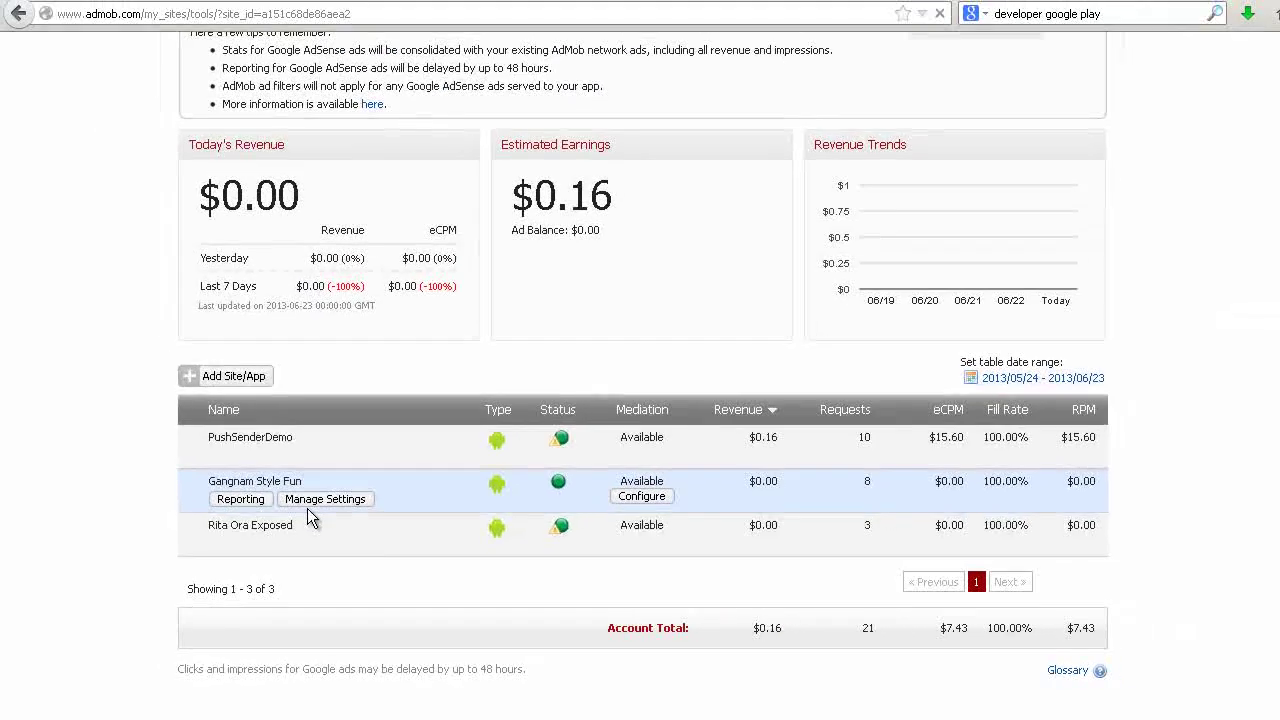
pyautogui.click(318, 340)
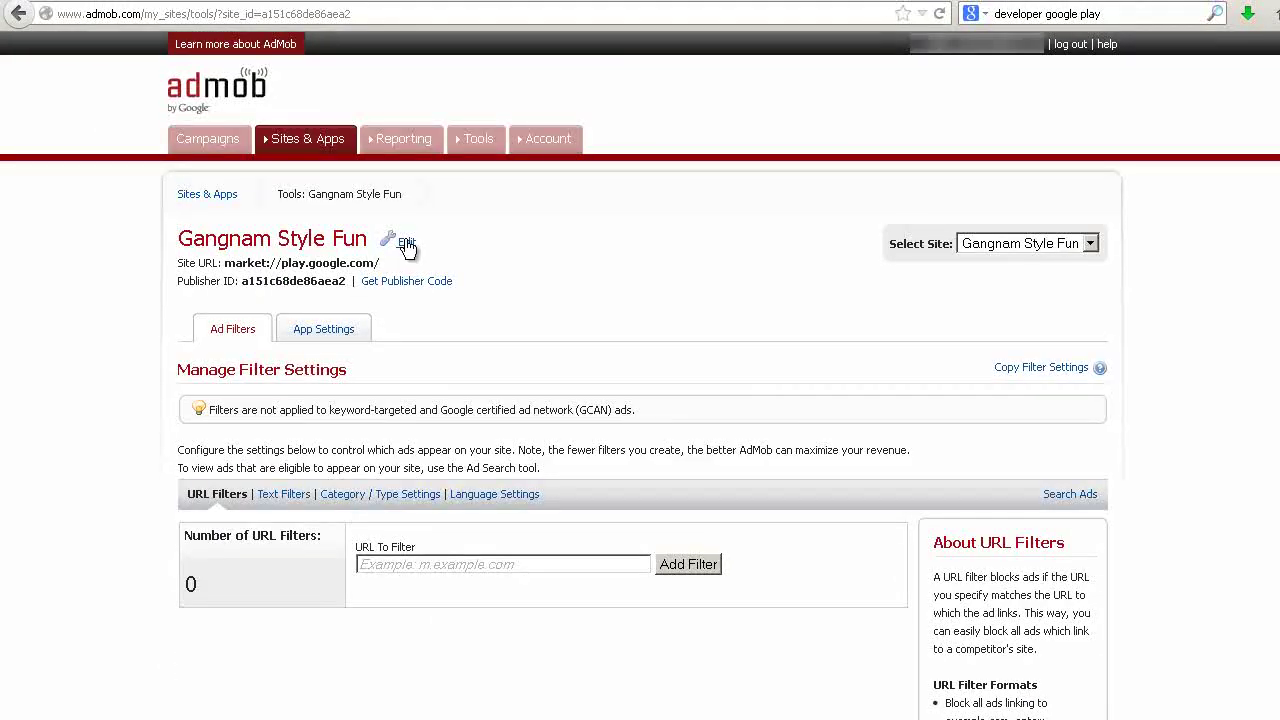
pyautogui.click(405, 243)
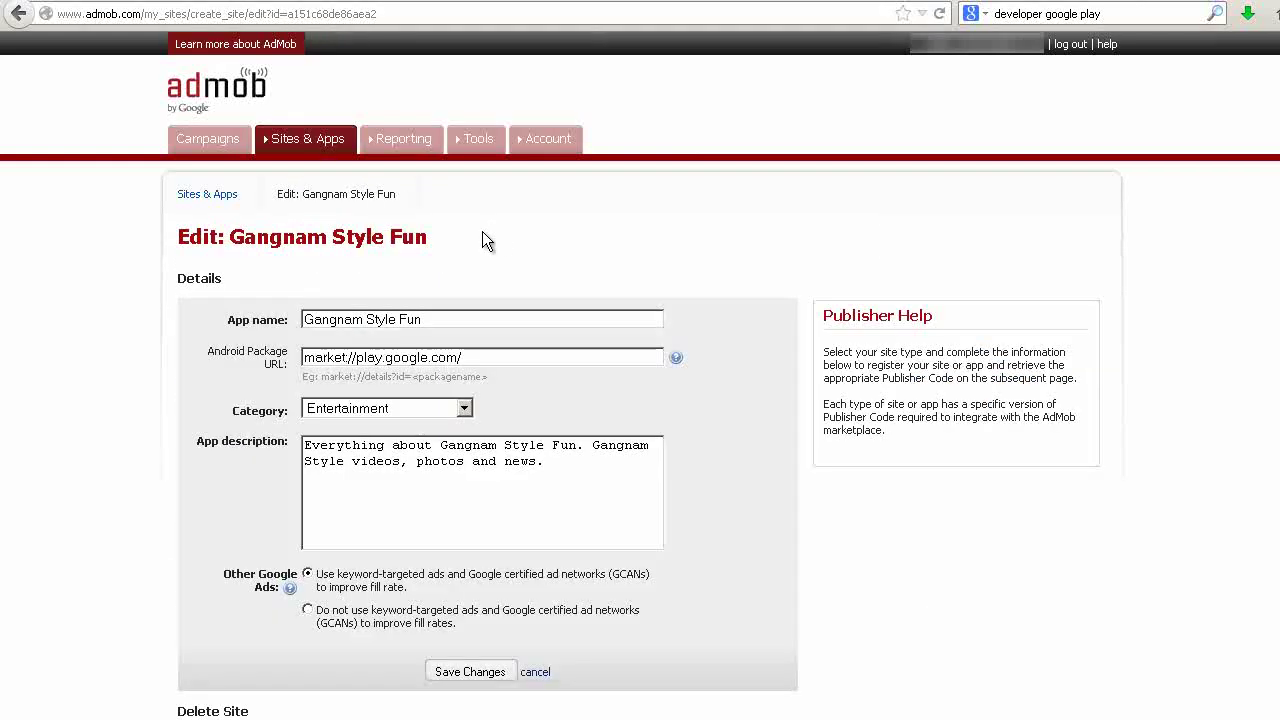
# Set the Android Package URL to market://play.google.com/store/apps/details?id=com.bzzapps.gangnamstylefun, save the changes and check the site URL.
pyautogui.moveTo(357, 357); pyautogui.dragTo(497, 358)
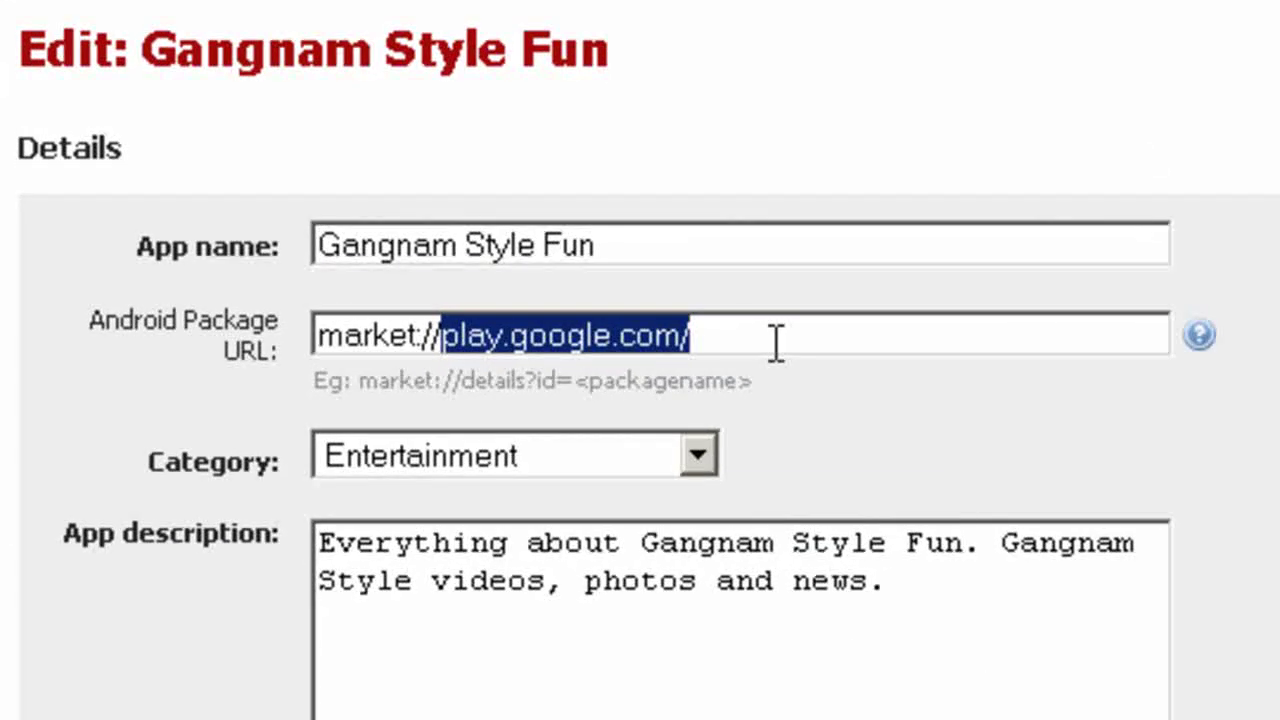
pyautogui.rightClick(645, 336)
pyautogui.click(714, 507)
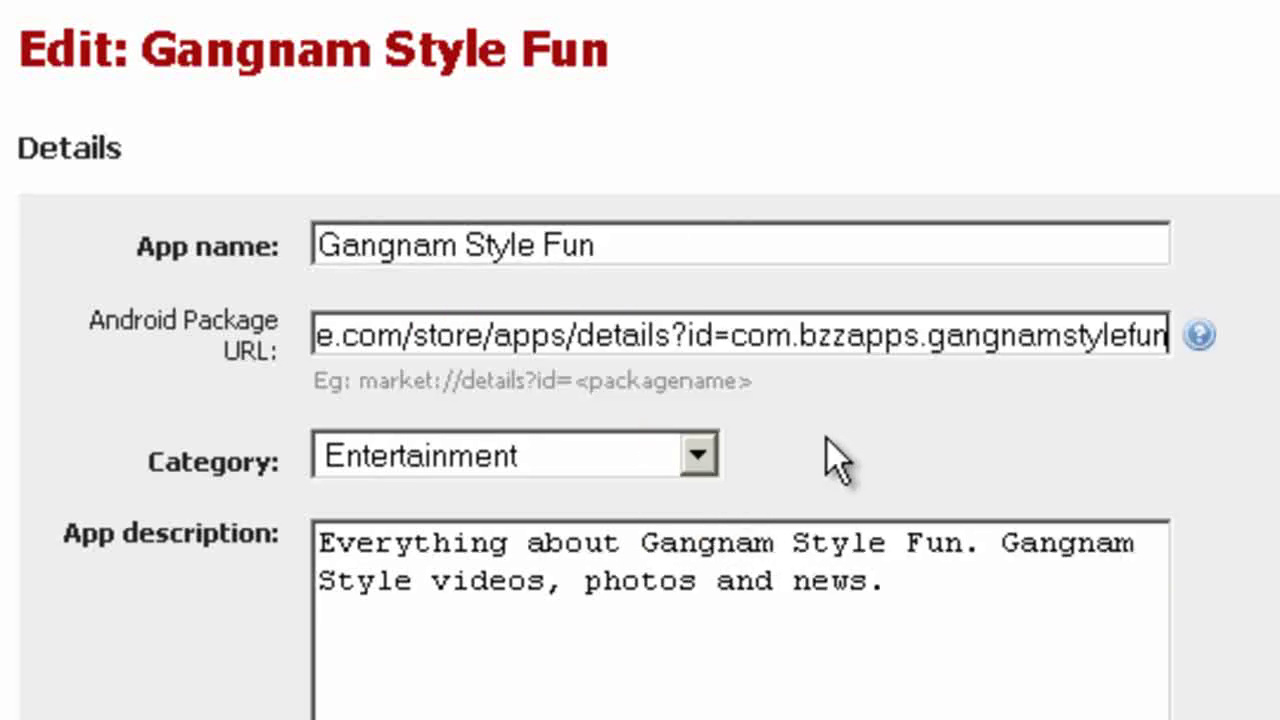
pyautogui.press('Return')
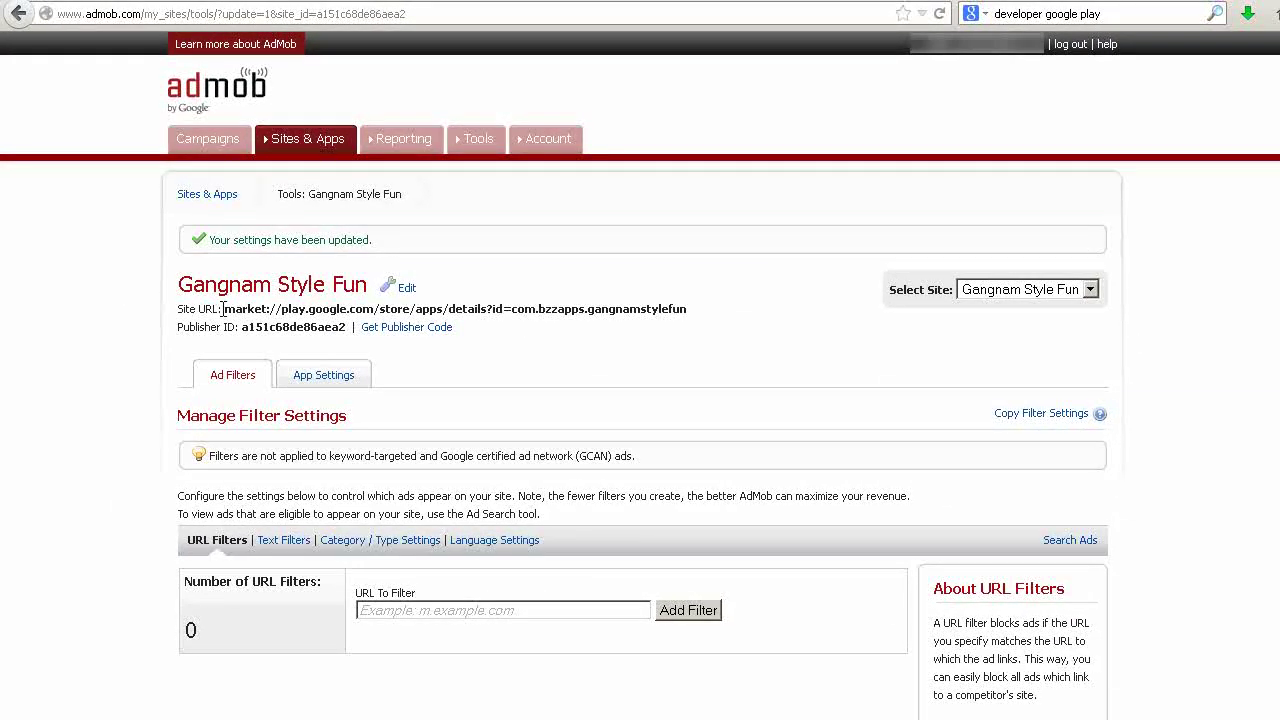
pyautogui.moveTo(225, 309); pyautogui.dragTo(677, 305)
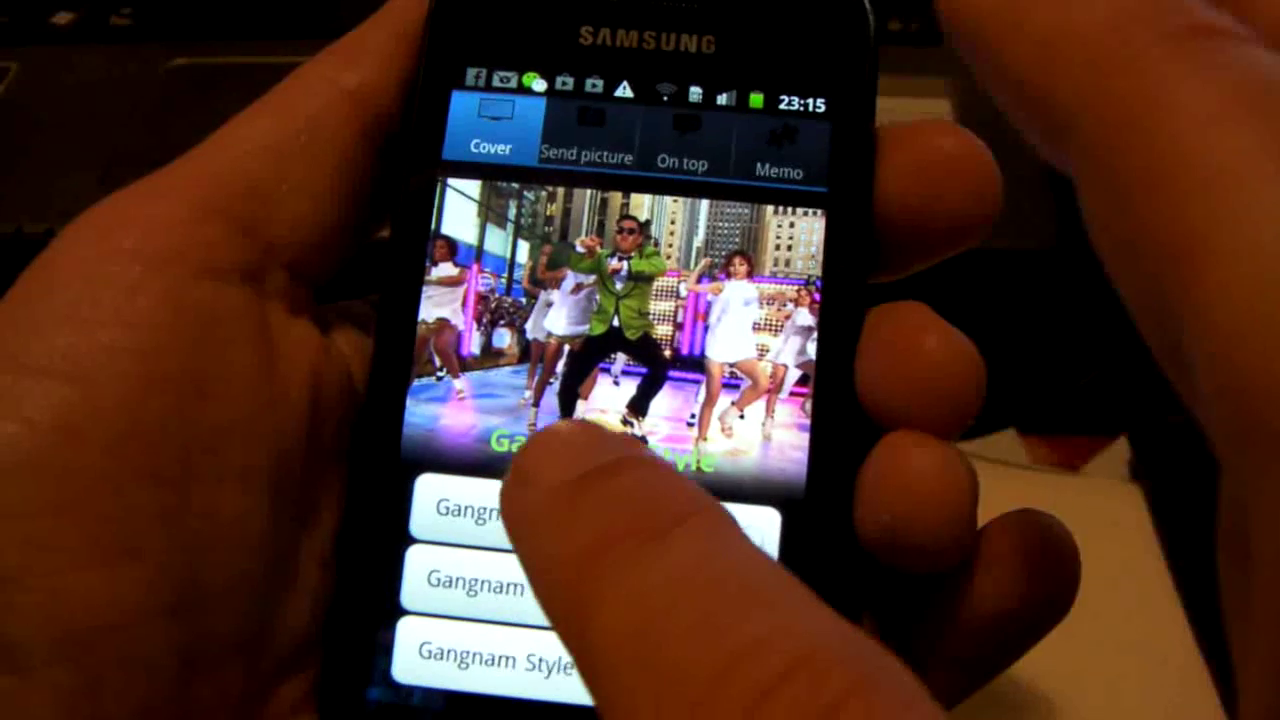
pyautogui.click(590, 512)
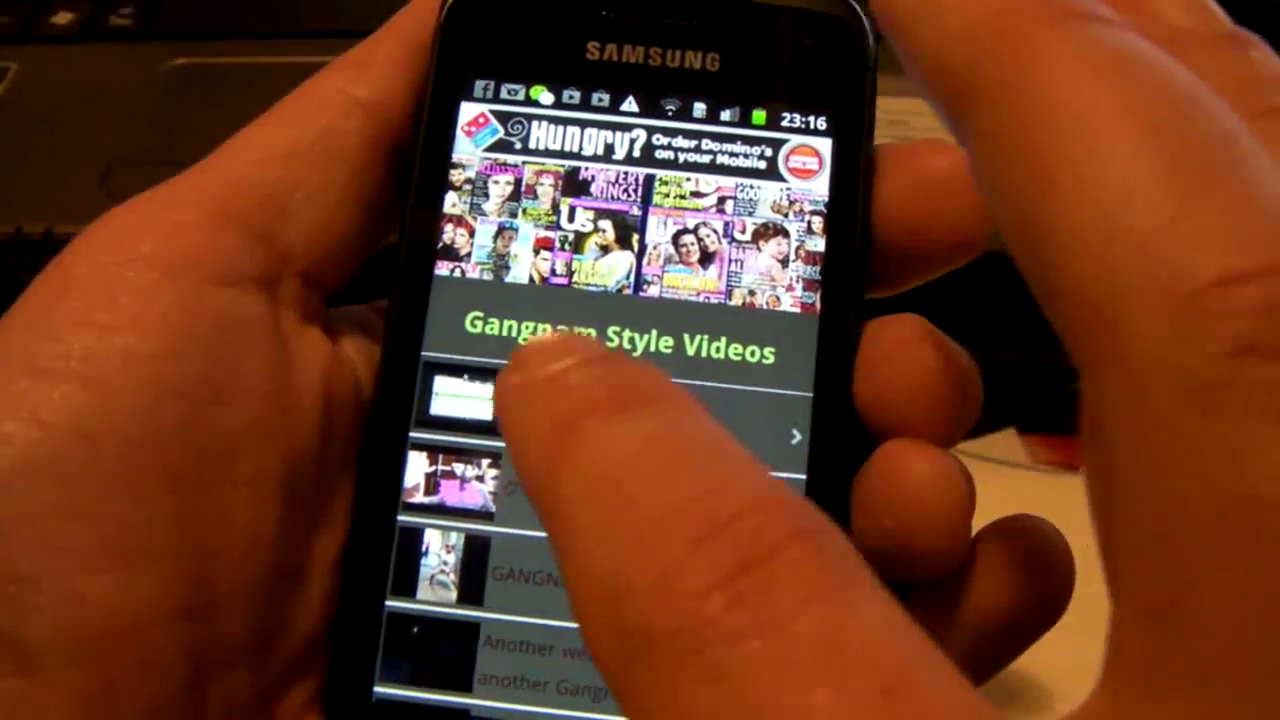
pyautogui.click(600, 425)
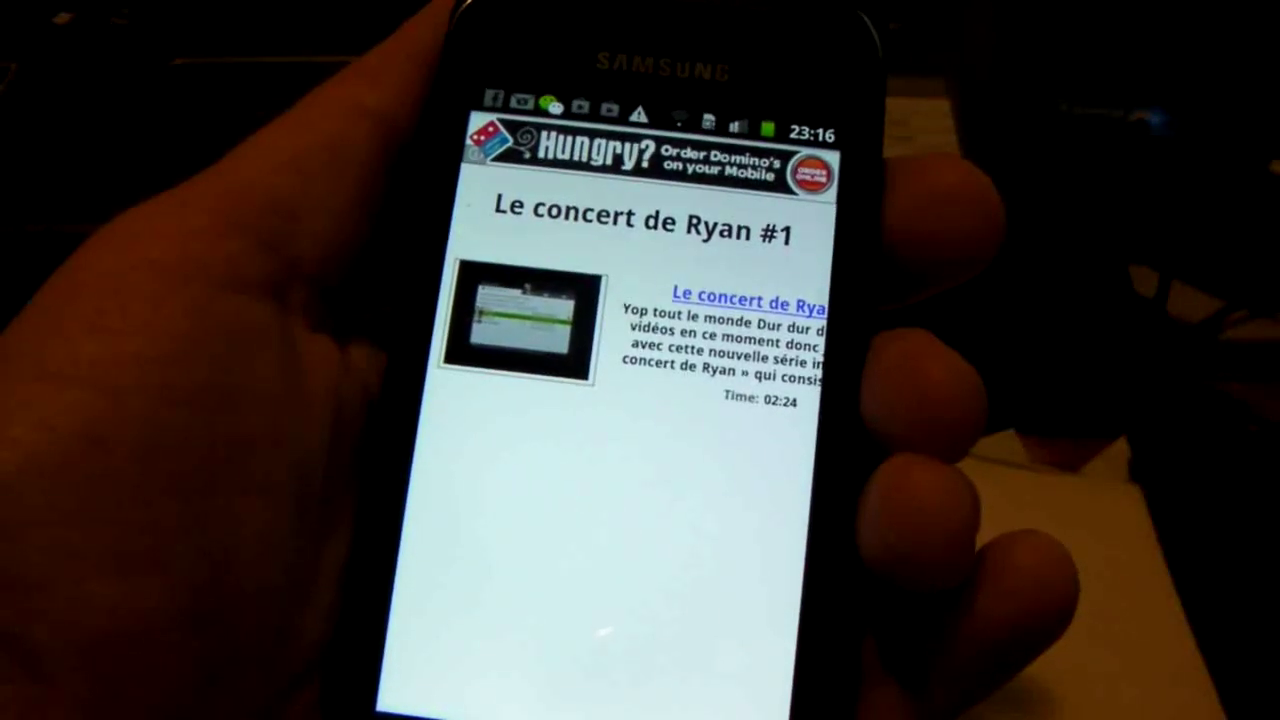
pyautogui.press('Escape')
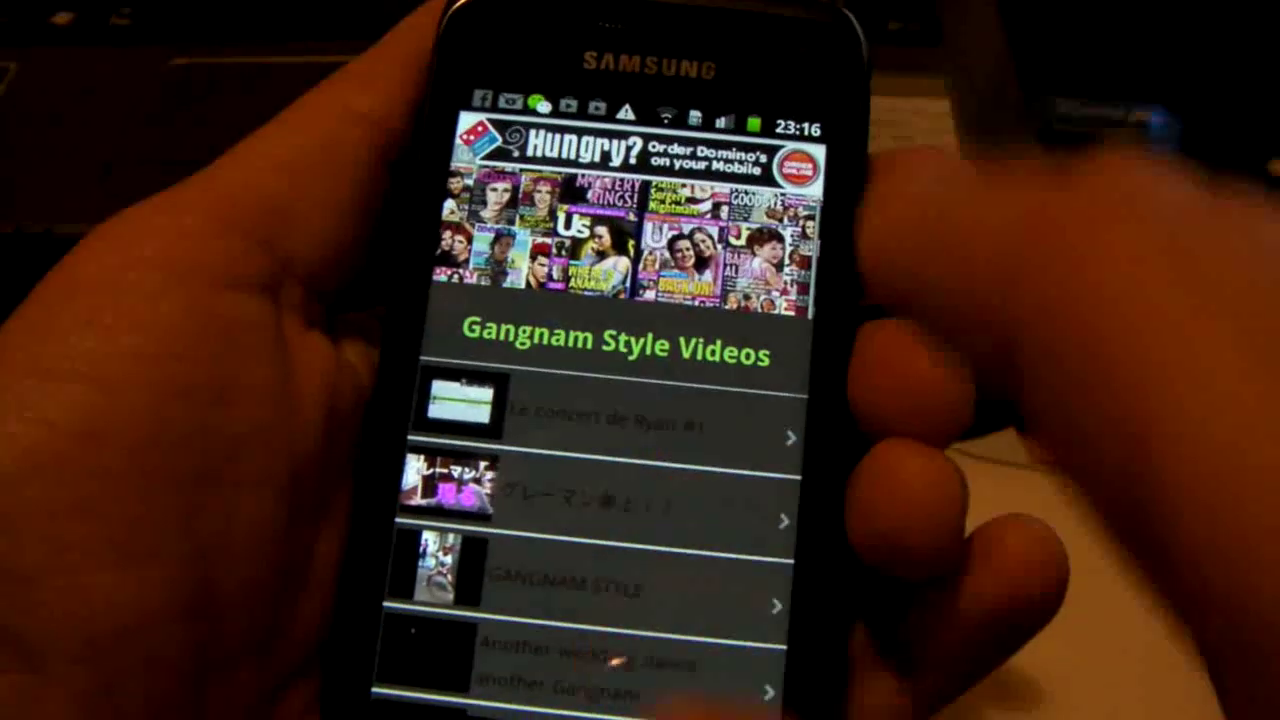
pyautogui.press('Escape')
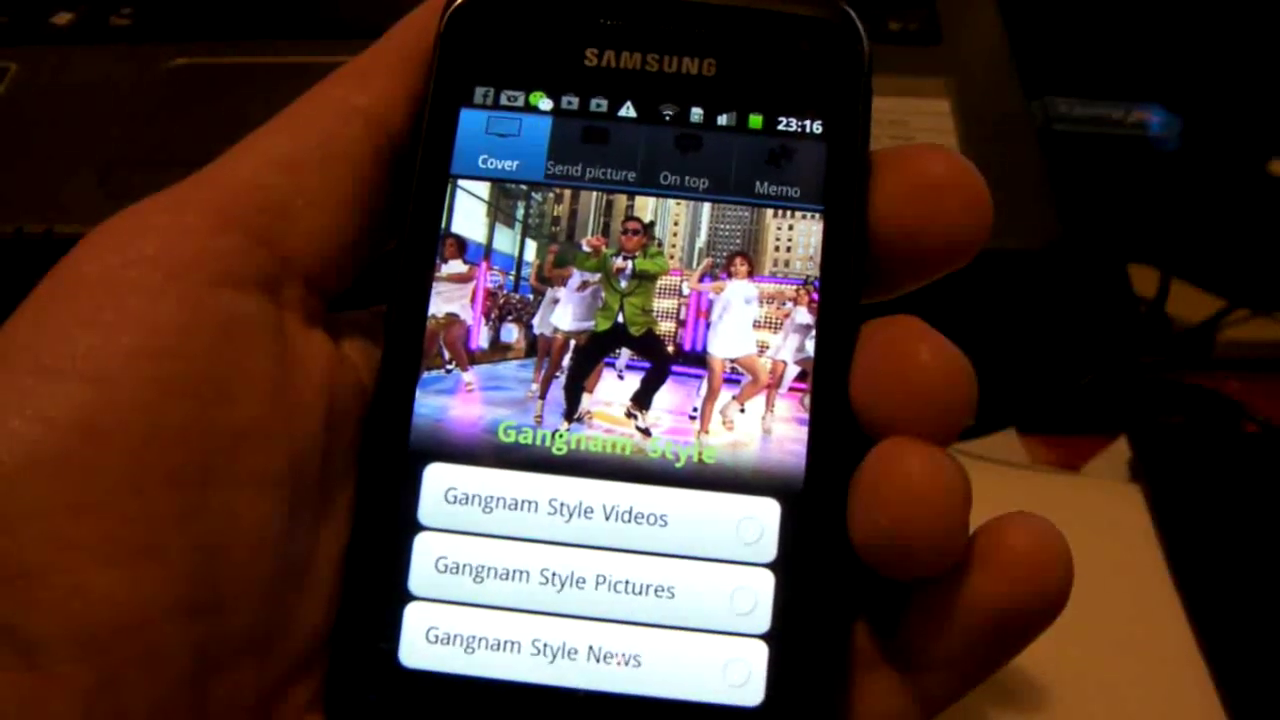
pyautogui.click(533, 650)
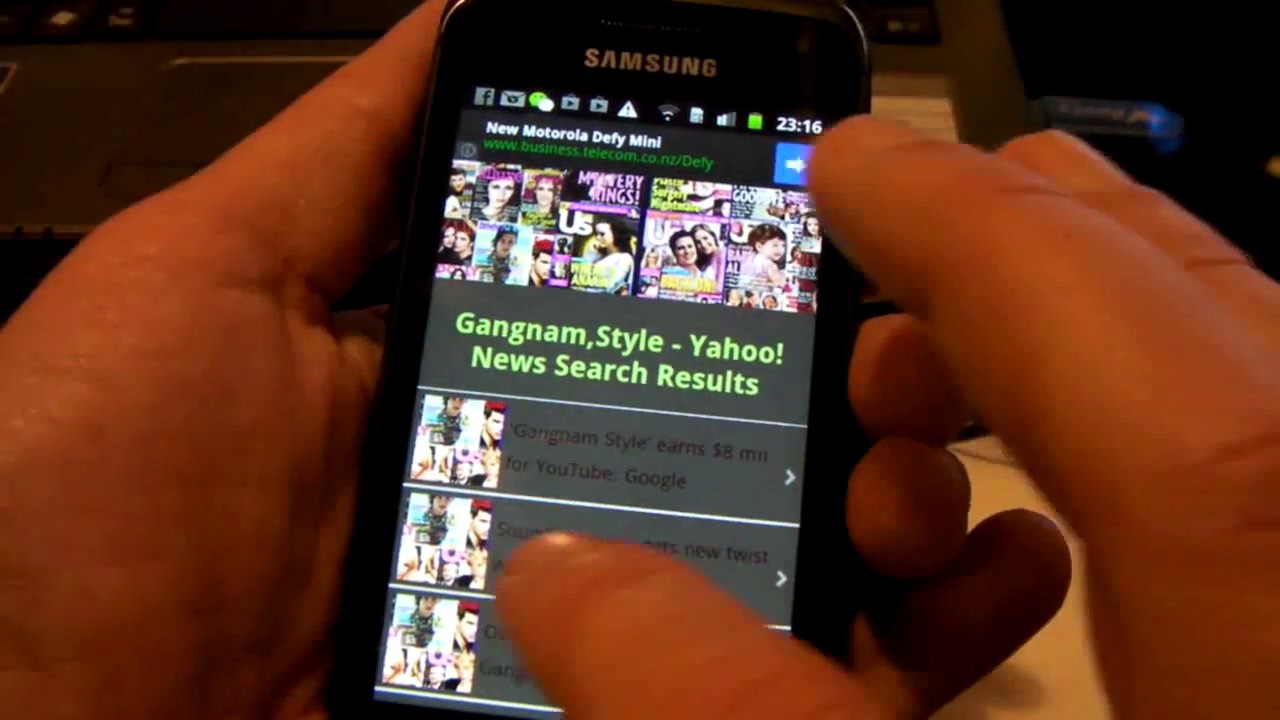
pyautogui.click(560, 545)
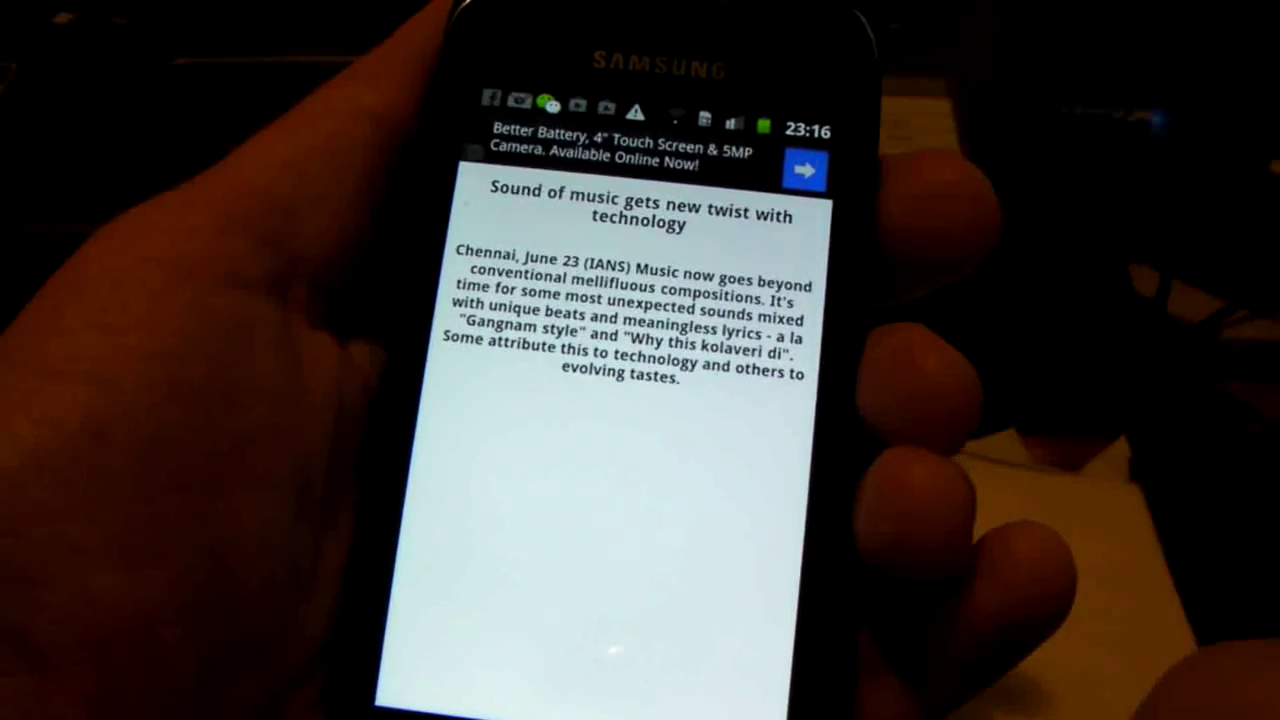
pyautogui.press('Escape')
pyautogui.press('Escape')
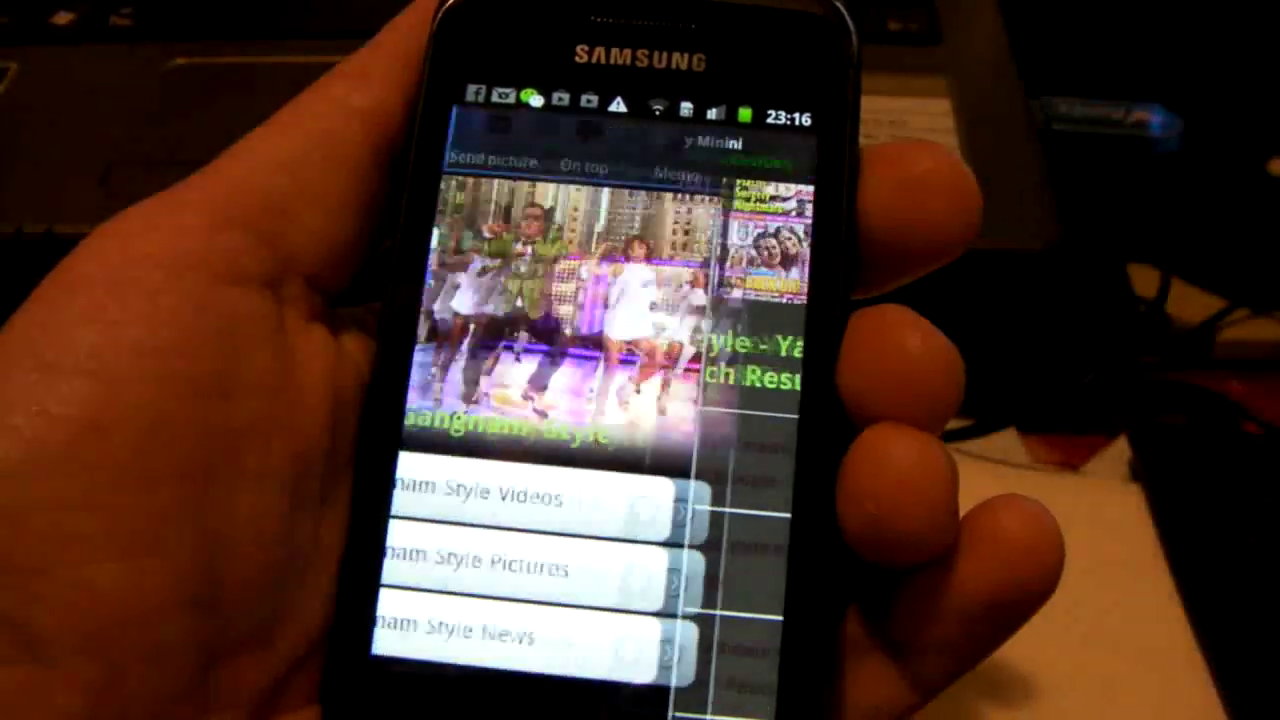